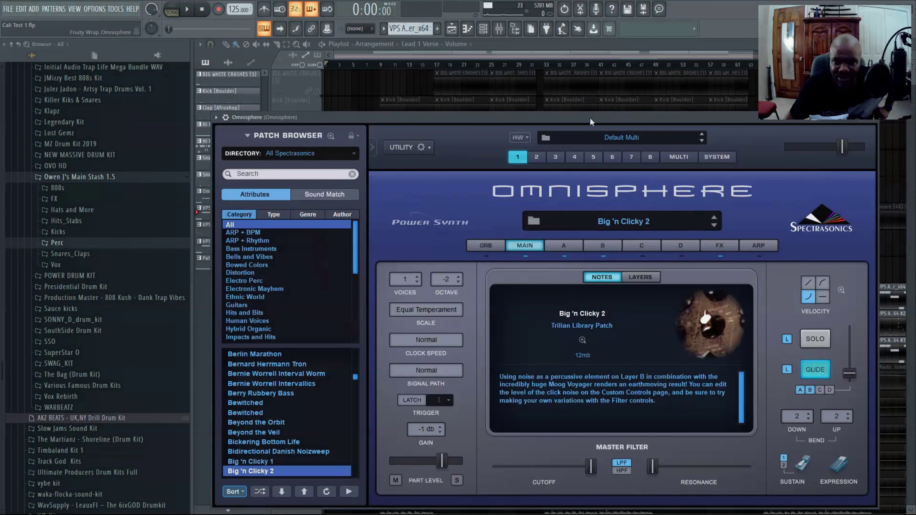
Bring the playlist arrangement back into view in place of the Omnisphere plugin and the channel rack
drag(591, 122, 574, 99)
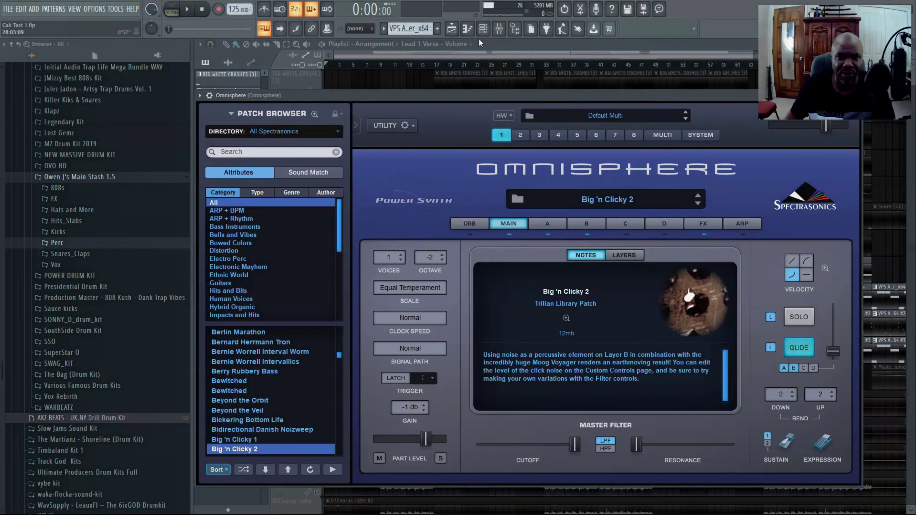
click(484, 29)
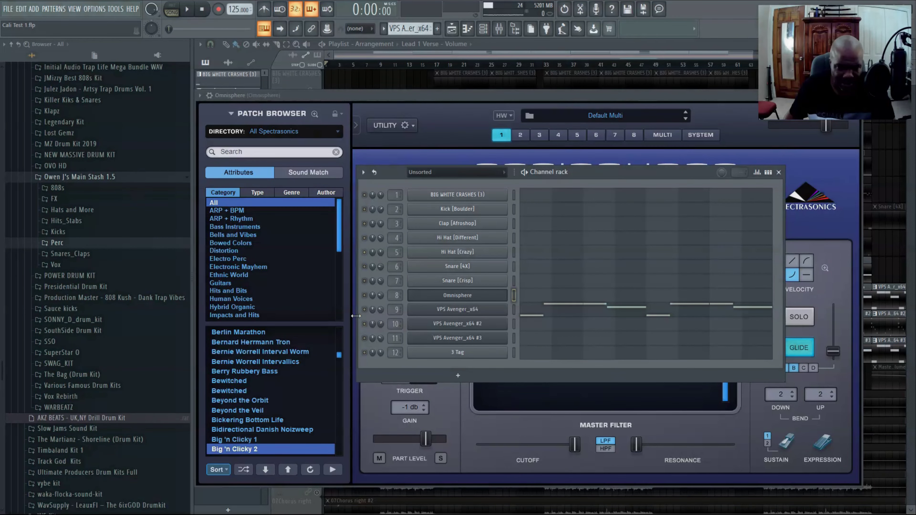
right_click(366, 295)
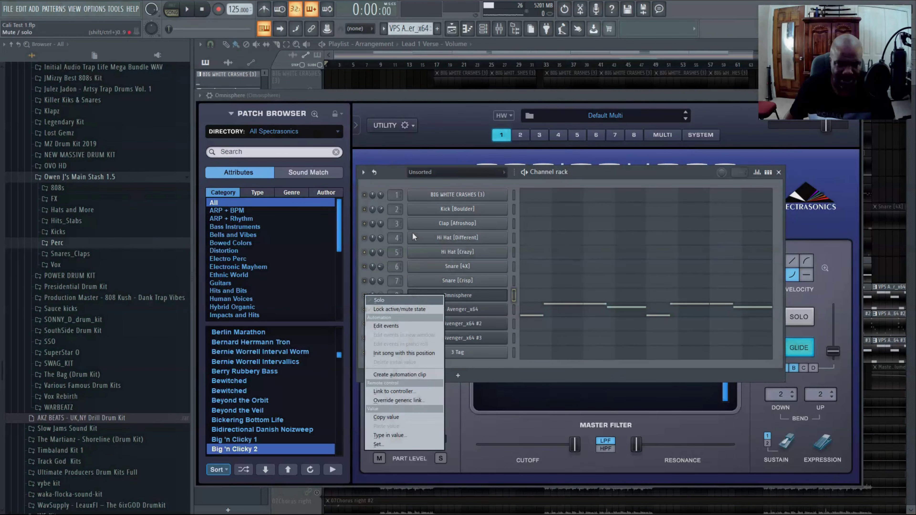
click(474, 46)
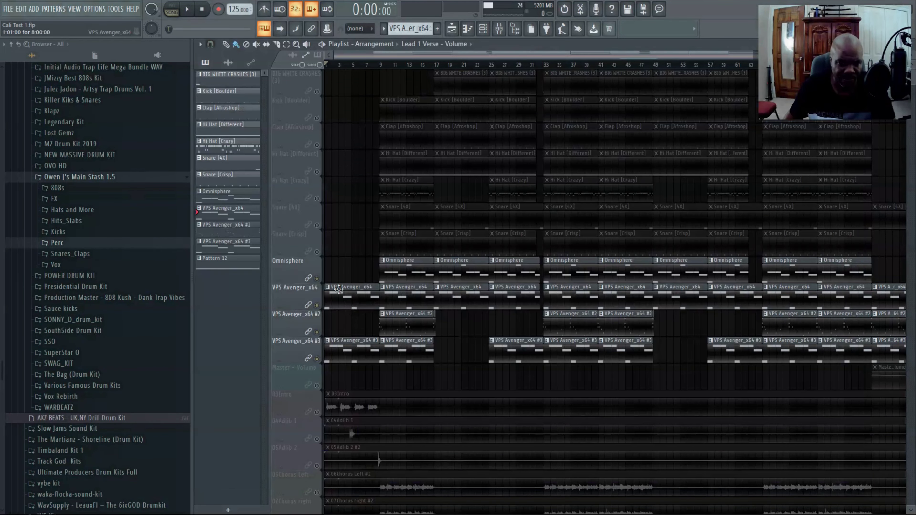
Solo the Omnisphere track in the playlist and listen to it from bar 9 to about bar 17
ctrl+click(317, 279)
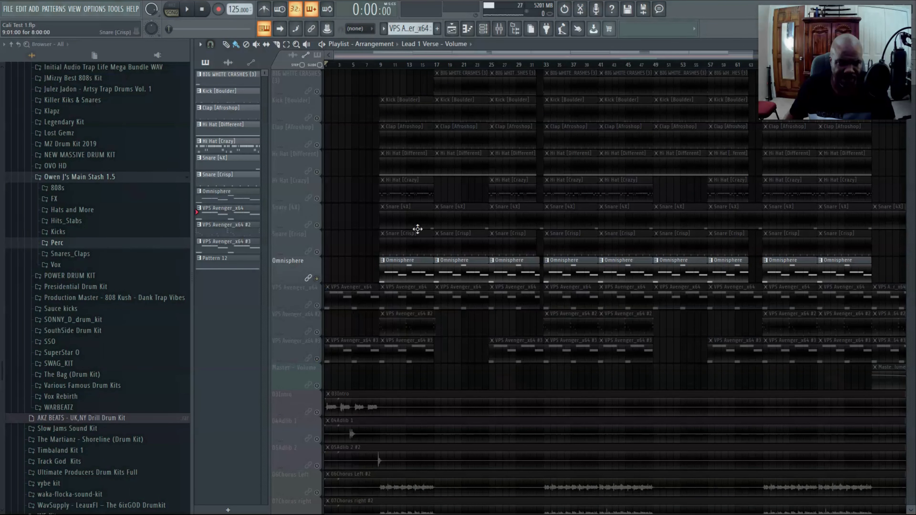
click(394, 65)
key(space)
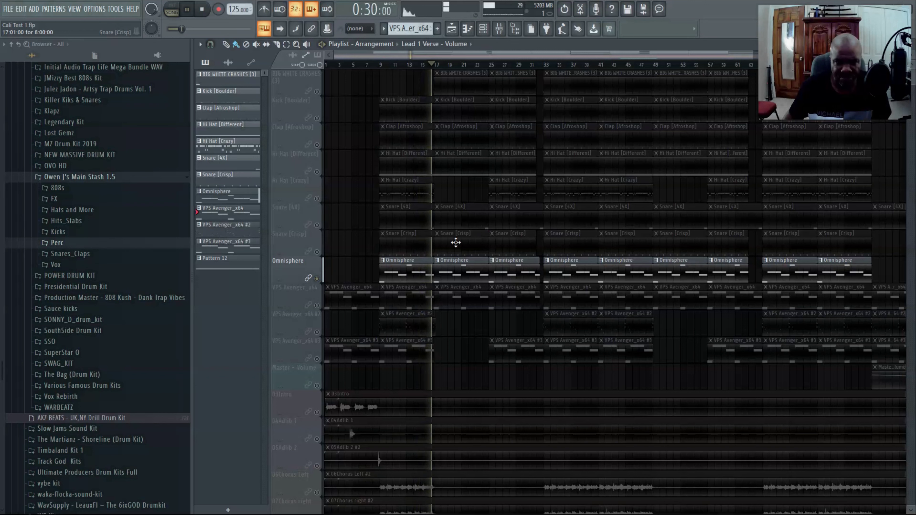
key(space)
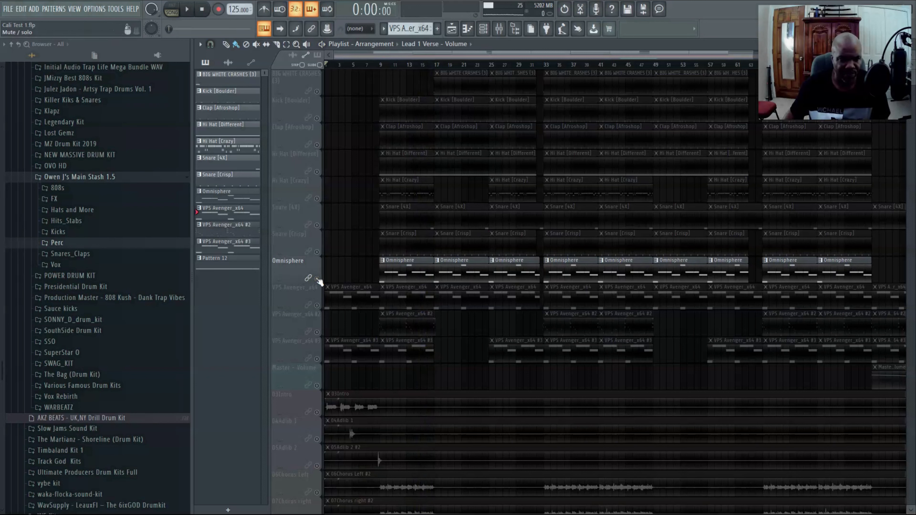
Unmute the VPS Avenger_x64, #2 and #3 tracks and listen to them with Omnisphere from bar 9
click(317, 305)
click(317, 332)
click(317, 359)
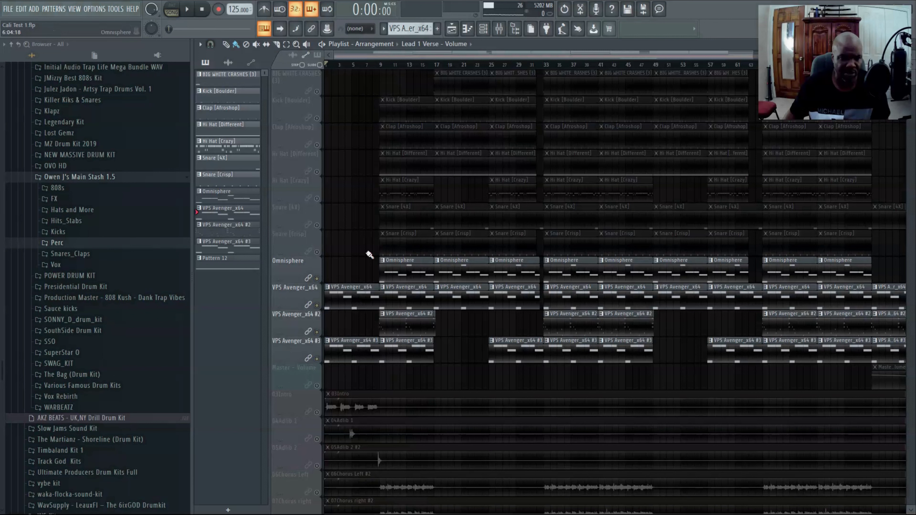
click(383, 67)
key(space)
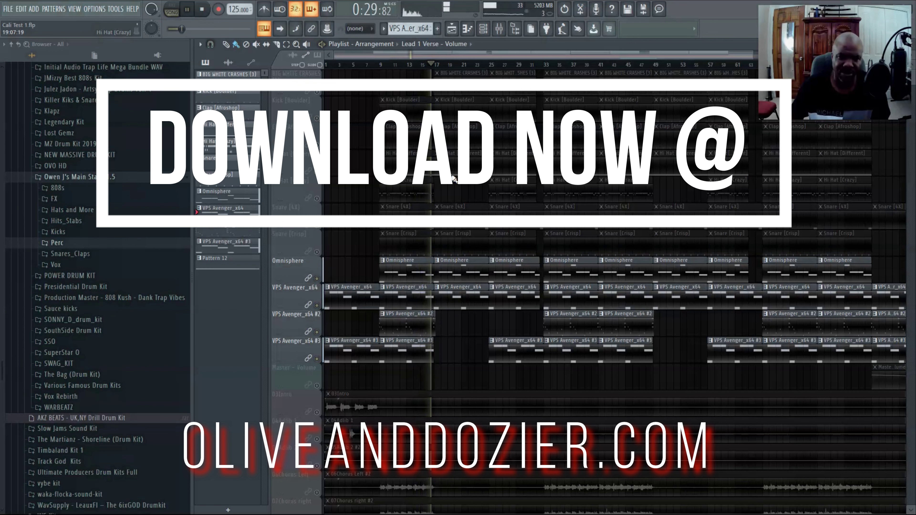
key(space)
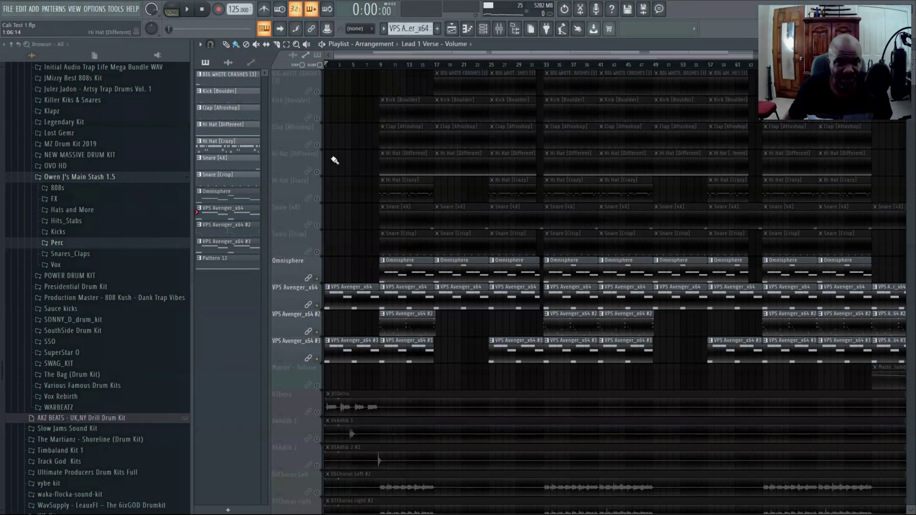
Unmute the Kick [Boulder] track and listen from bar 9 with only VPS Avenger_x64 and #3 alongside it
click(316, 118)
click(383, 65)
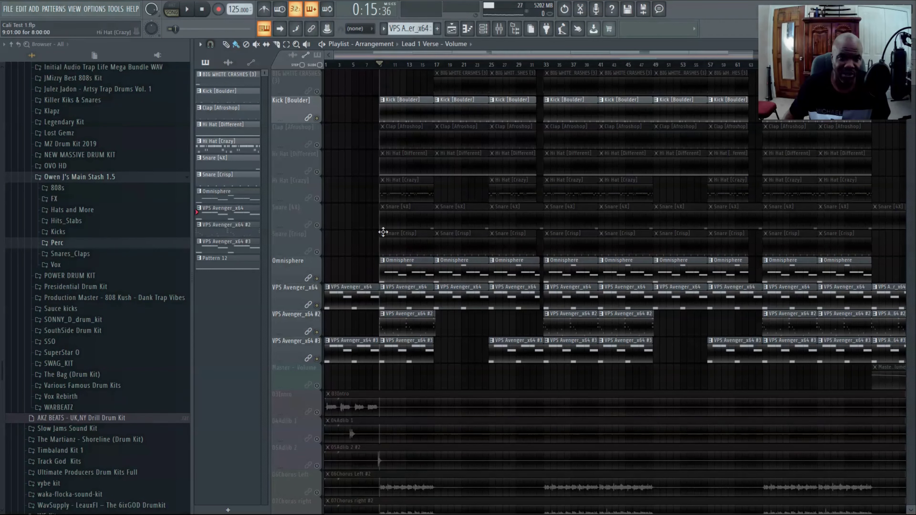
key(space)
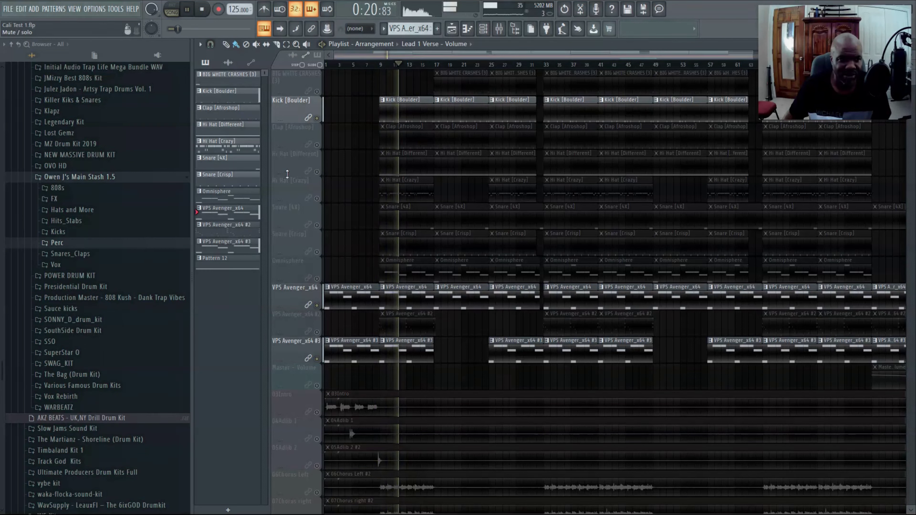
scroll(87, 316, down, 3)
scroll(87, 315, up, 3)
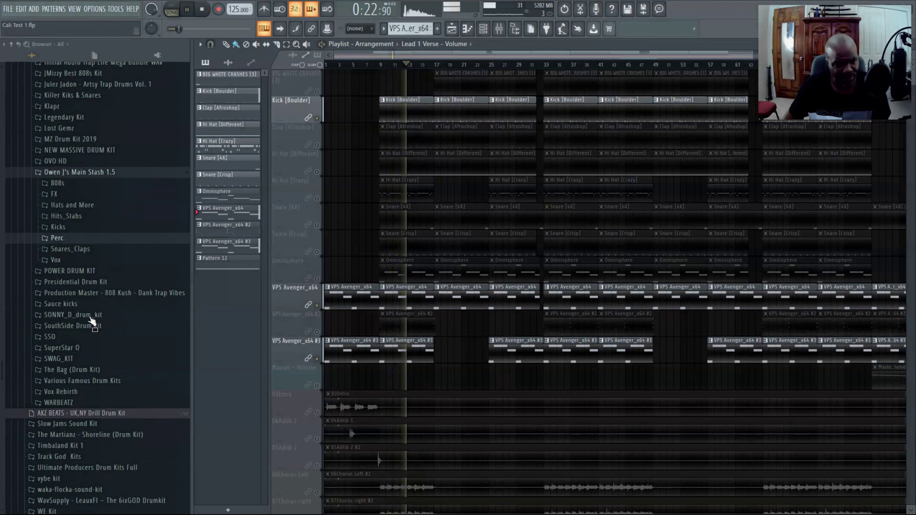
scroll(82, 296, up, 2)
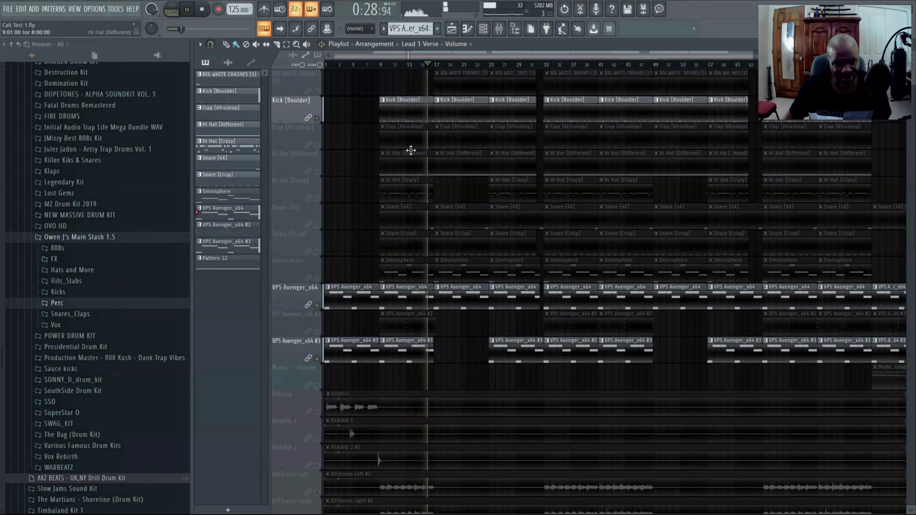
click(203, 11)
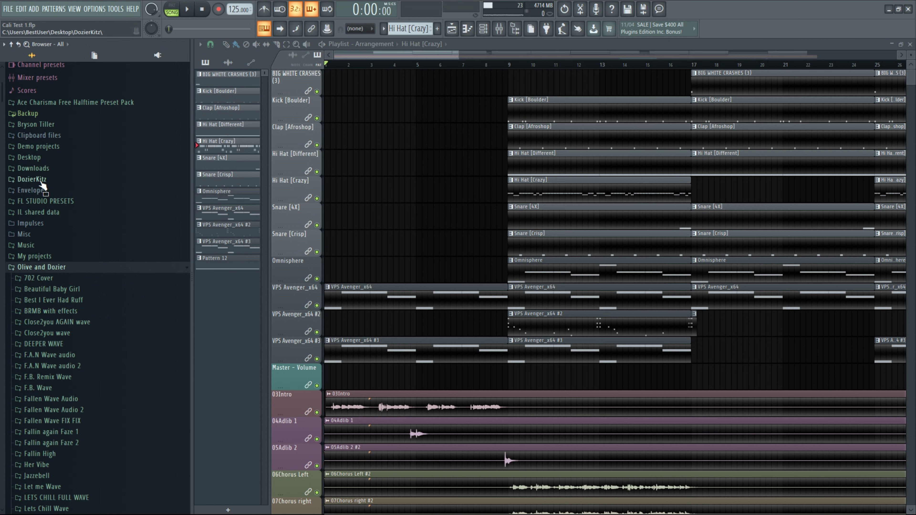
Expand the DozierKitz sample folder and open its INFERNO Kit, leaving the 100% Drip Kit collapsed
click(33, 179)
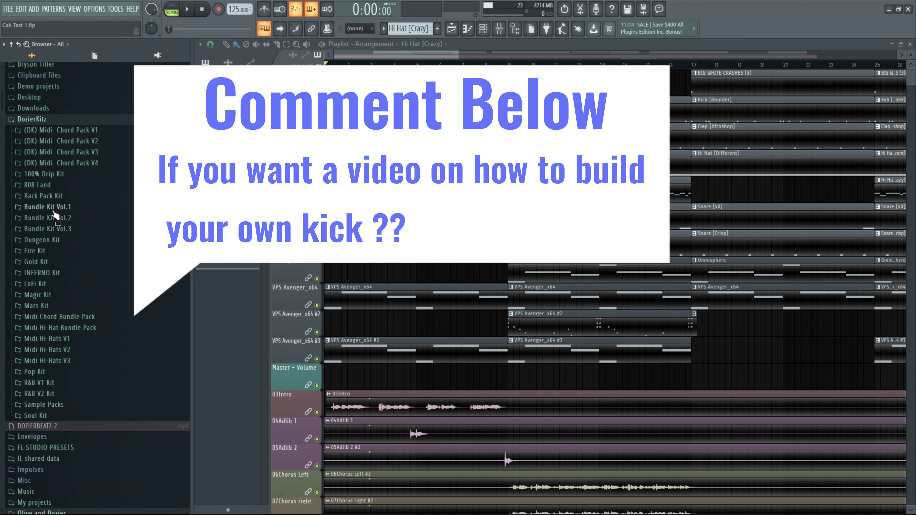
click(39, 175)
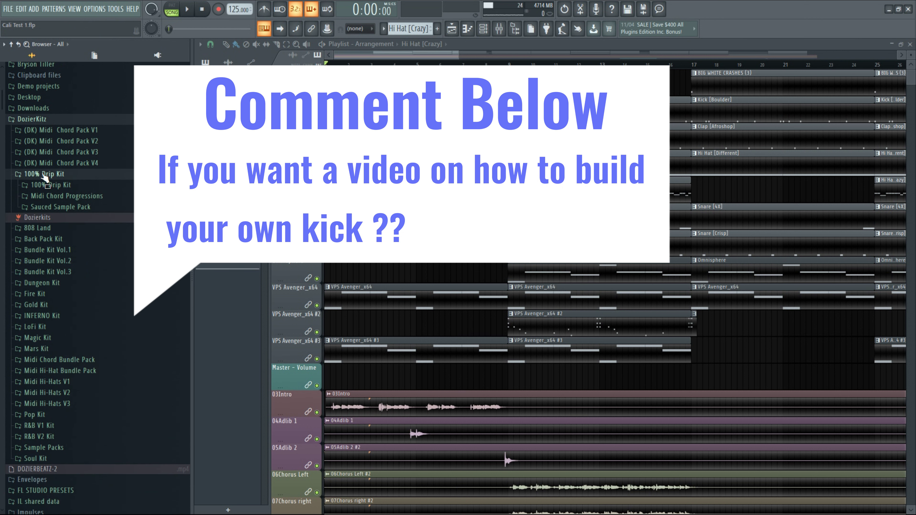
click(44, 175)
click(46, 273)
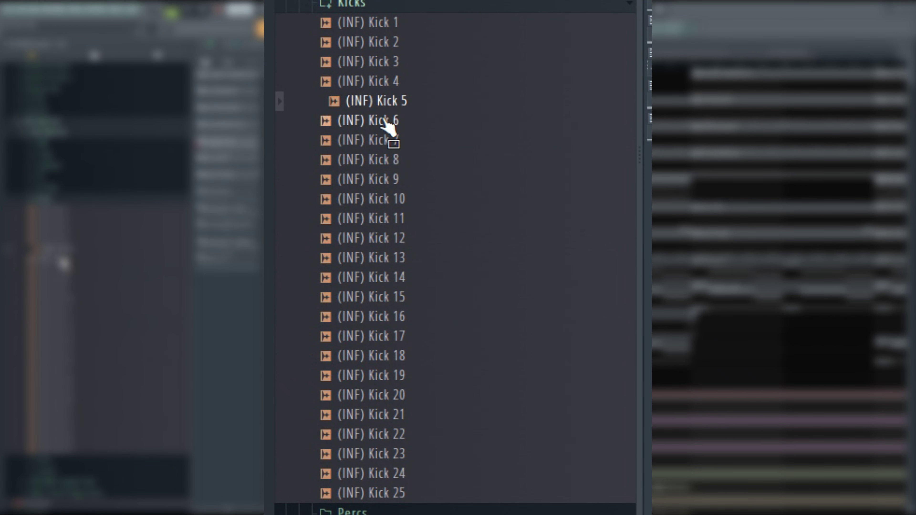
Audition several kick samples in the INFERNO Kit's Kicks folder, including Kick 6, 7, 13 and 14, and collapse the kit
click(382, 122)
click(383, 141)
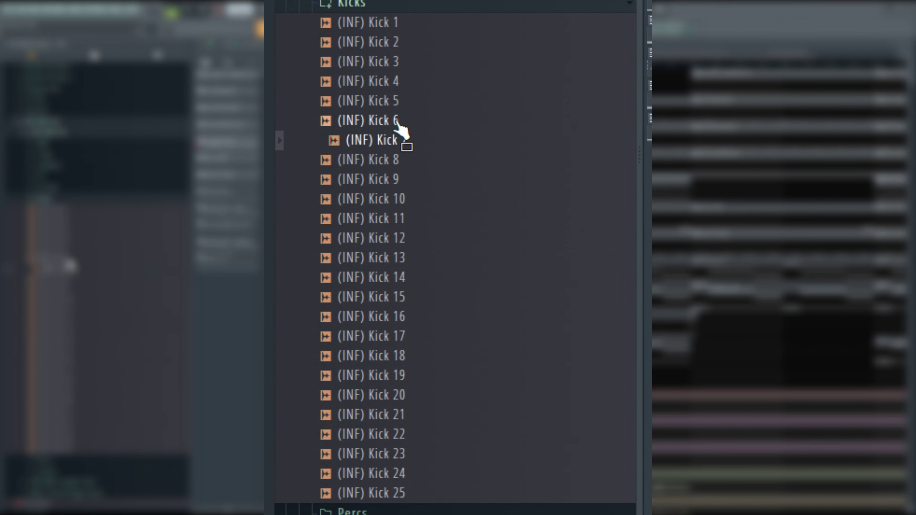
click(397, 259)
click(391, 278)
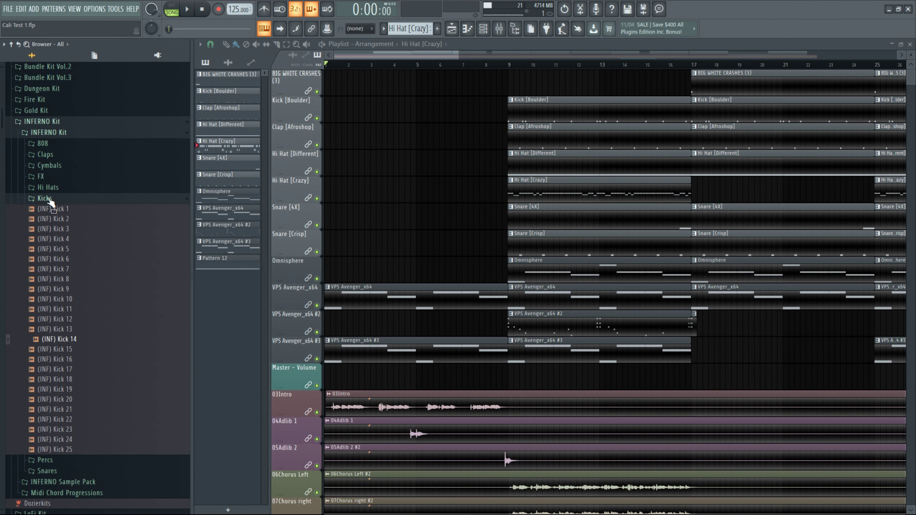
click(50, 199)
click(38, 133)
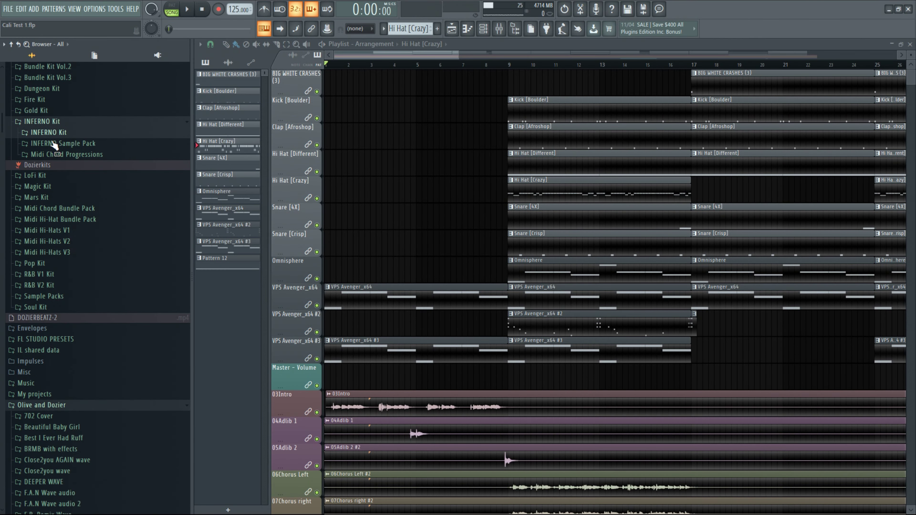
click(31, 134)
click(36, 131)
click(37, 123)
Audition snare samples in the Mars Kit's Snares folder and collapse the kit again
click(39, 154)
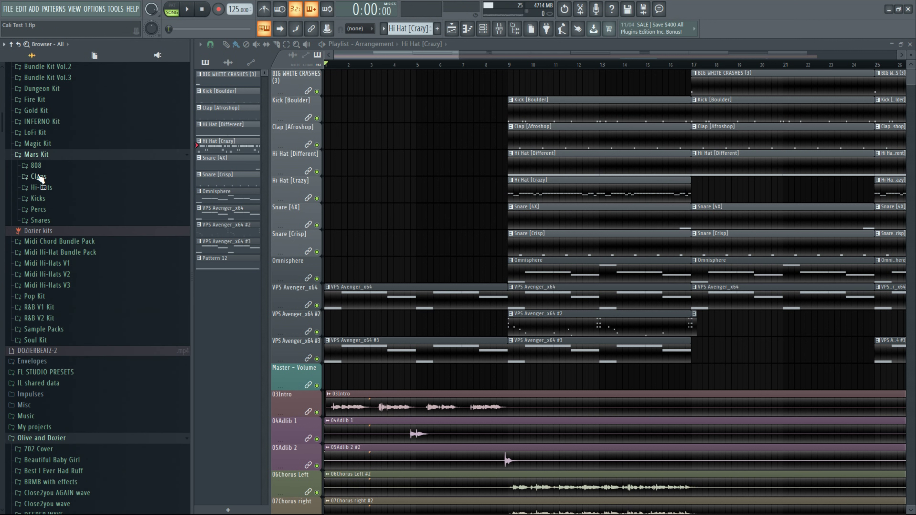
click(40, 220)
click(65, 251)
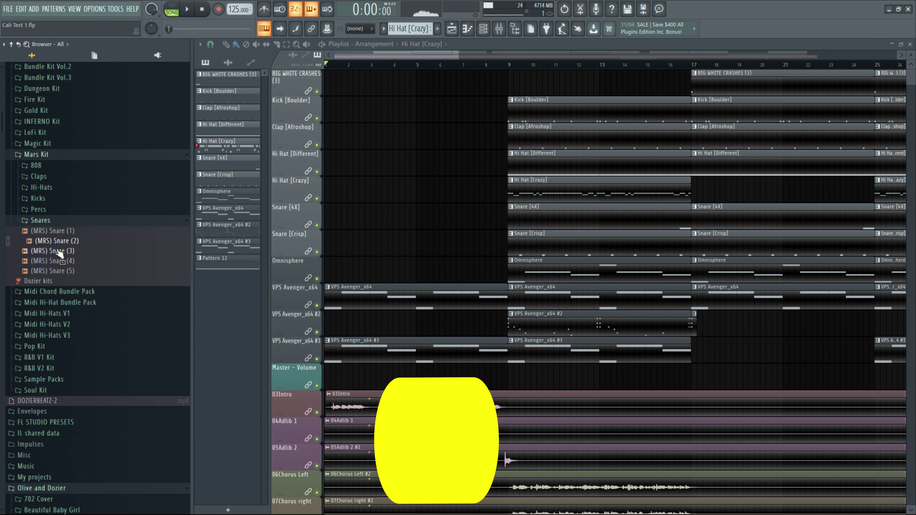
click(39, 220)
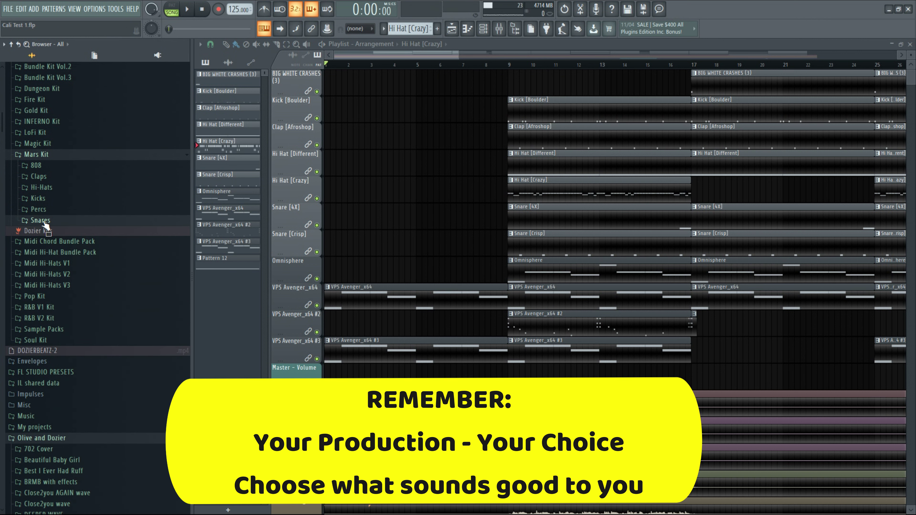
click(36, 155)
scroll(47, 217, up, 4)
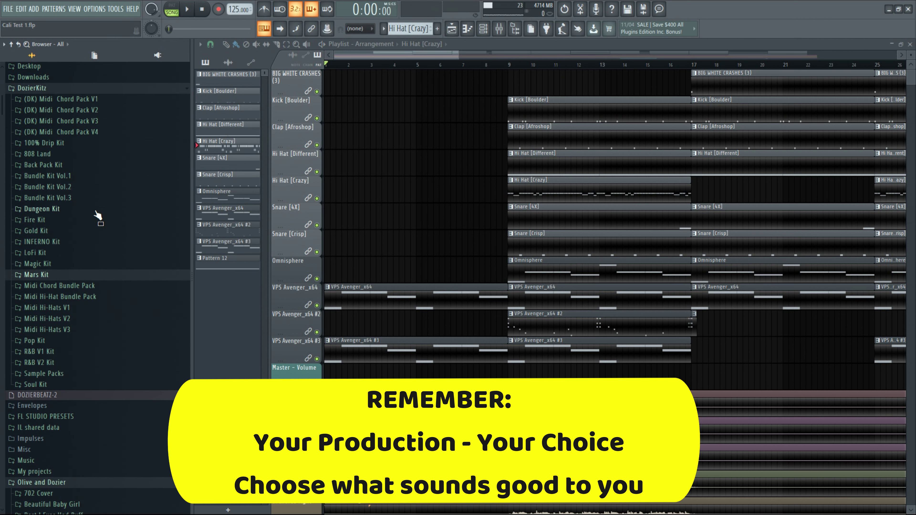
scroll(48, 238, up, 2)
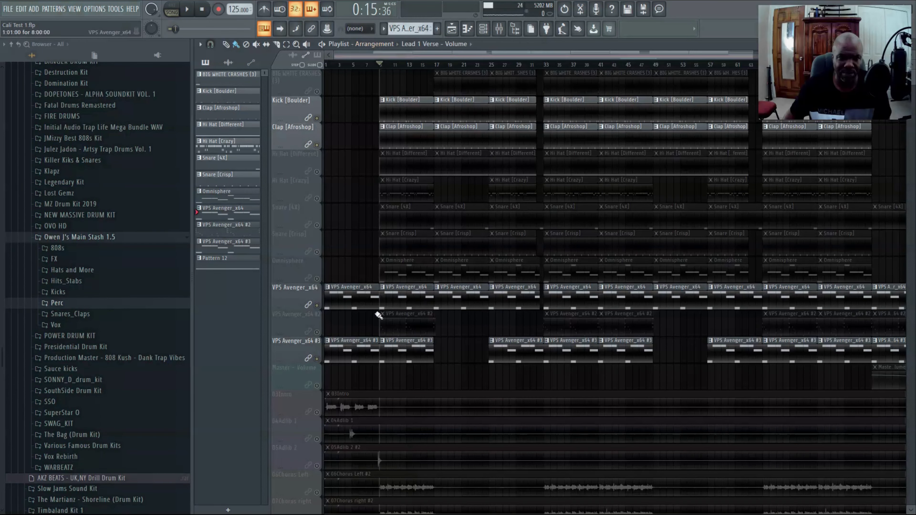
Listen from bar 9 to Kick [Boulder] and Clap [Afroshop] together with VPS Avenger_x64 and #3
key(space)
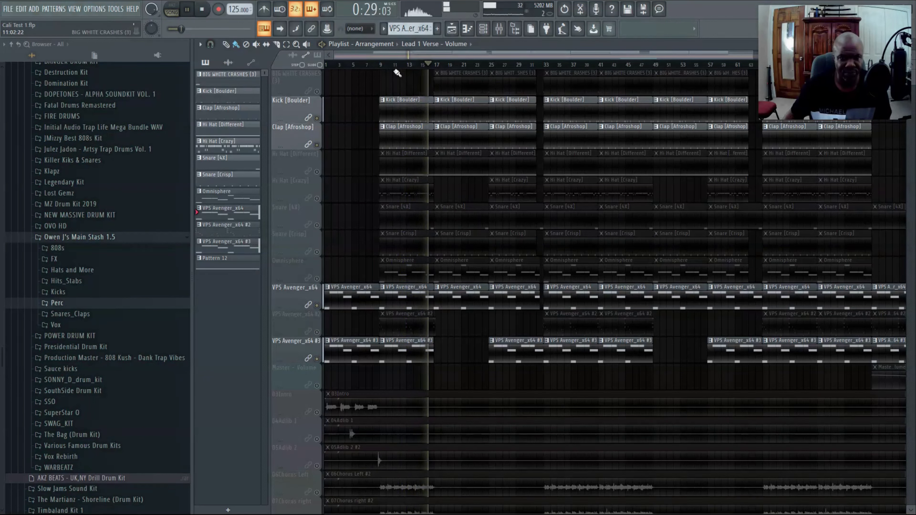
key(space)
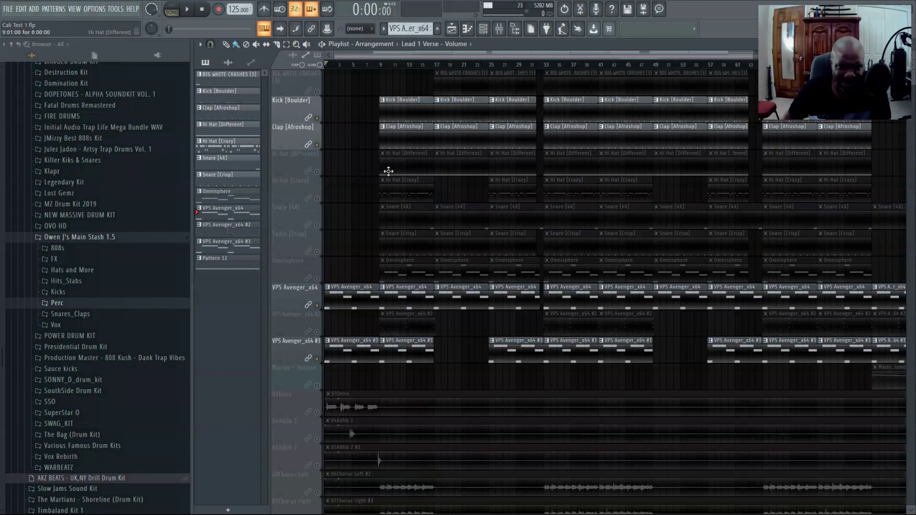
Unmute the Hi Hat [Different] track and briefly play the arrangement from bar 9
click(381, 68)
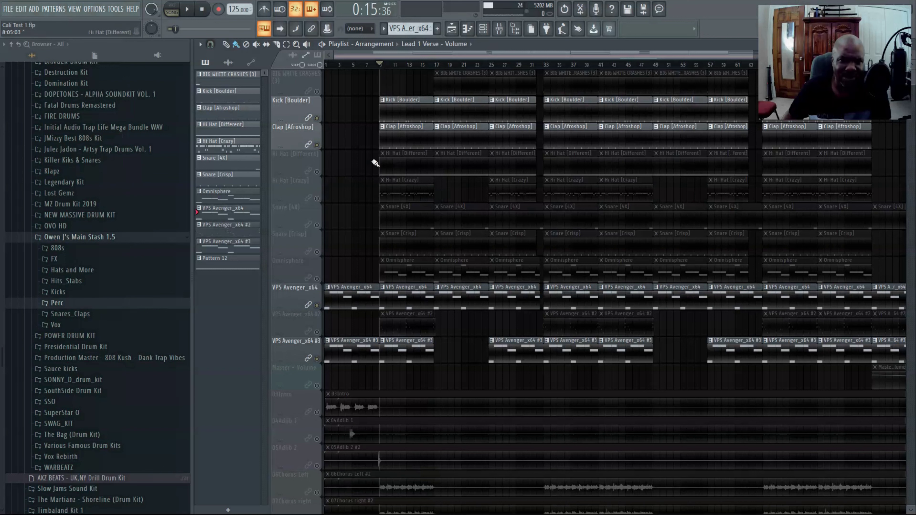
click(324, 173)
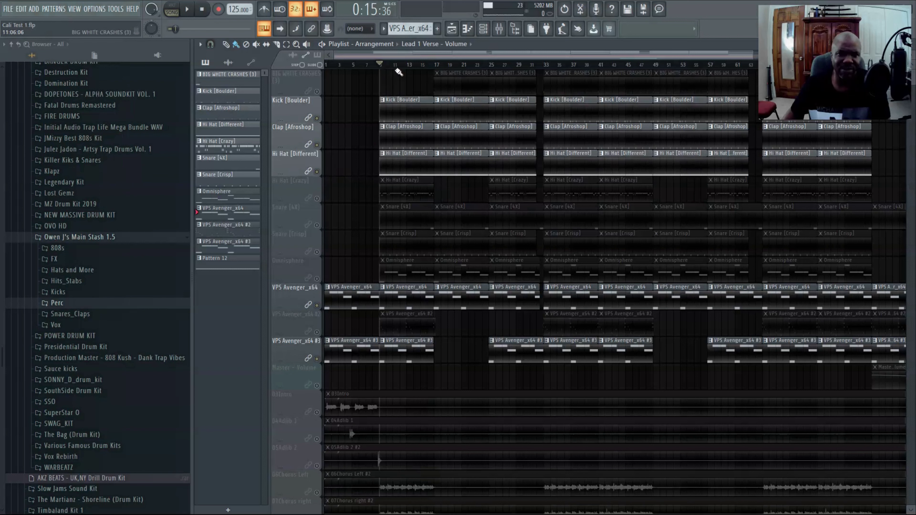
key(space)
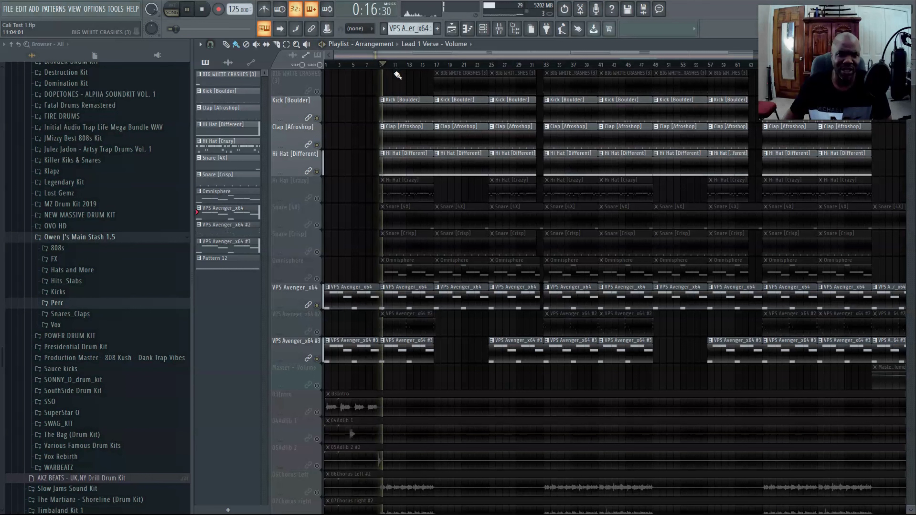
key(space)
Mute the Clap [Afroshop] and Kick [Boulder] tracks and listen to Hi Hat [Different] with the melody from bar 9
click(324, 137)
click(323, 110)
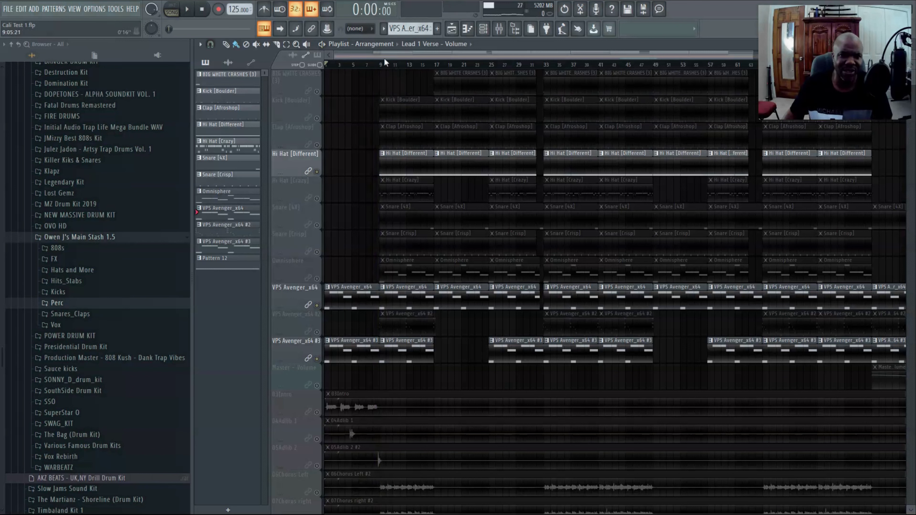
click(383, 66)
key(space)
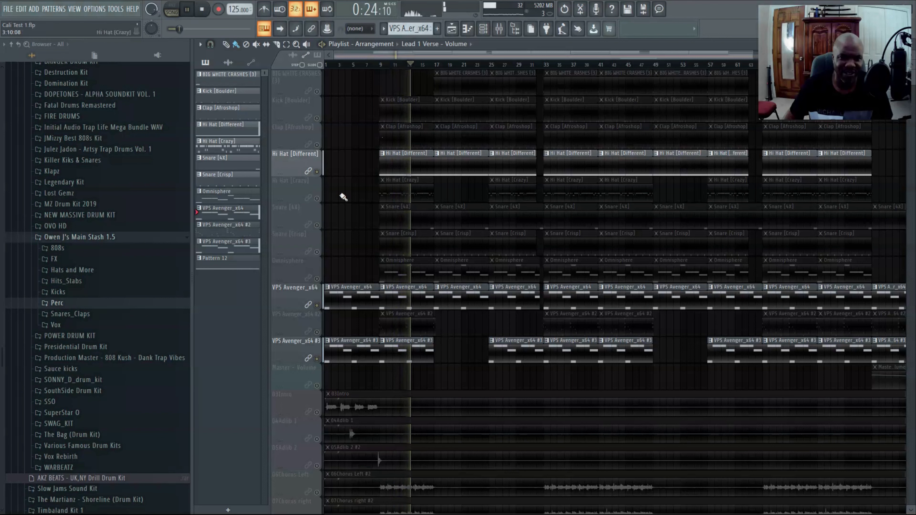
key(space)
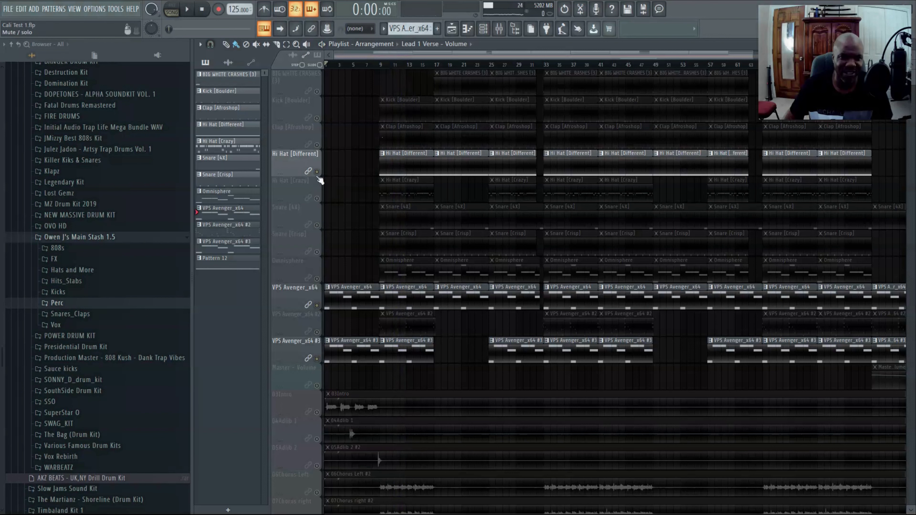
Unmute the Kick [Boulder] track and play the arrangement from bar 9
click(317, 119)
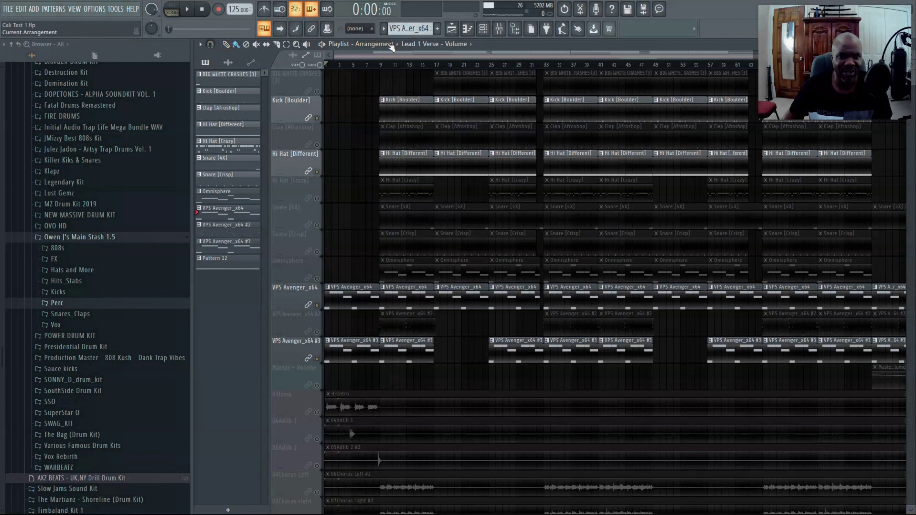
drag(316, 145, 317, 198)
click(381, 65)
key(space)
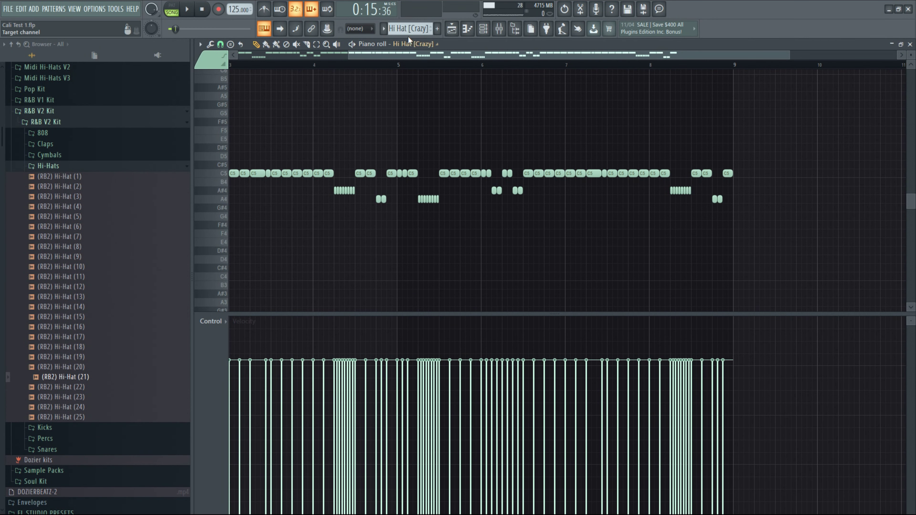
Fit the whole Hi Hat [Crazy] pattern in the piano roll view, from bar 1 through bar 8
scroll(528, 74, left, 4)
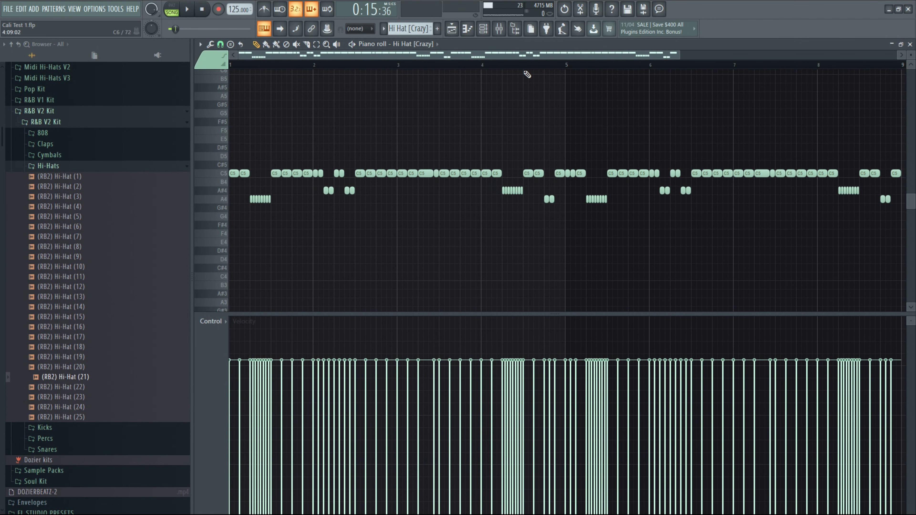
drag(680, 55, 693, 74)
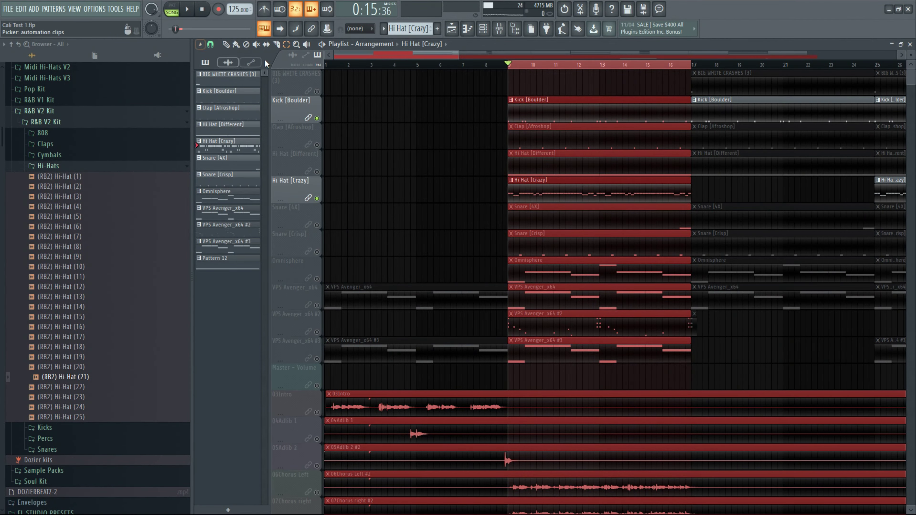
Unmute all playlist tracks and fill the Hi Hat [Crazy] #2 channel with a note every 2 steps
click(421, 67)
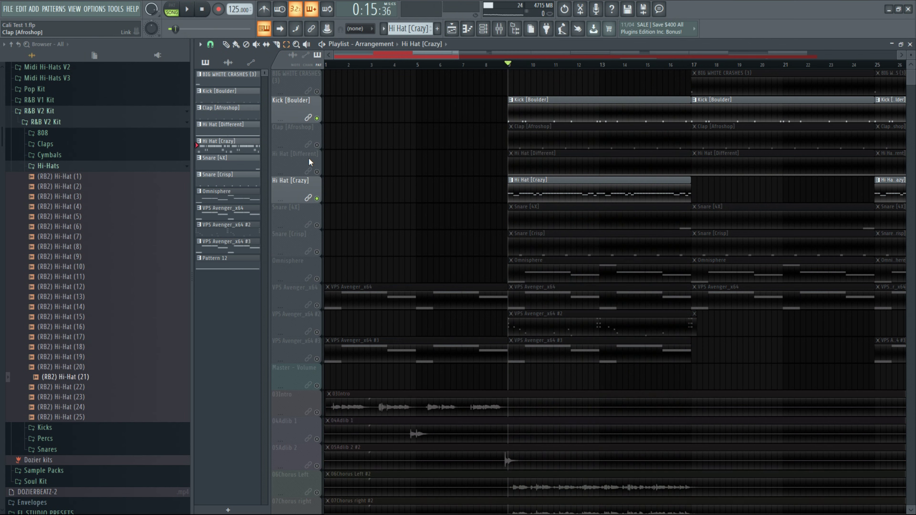
right_click(316, 198)
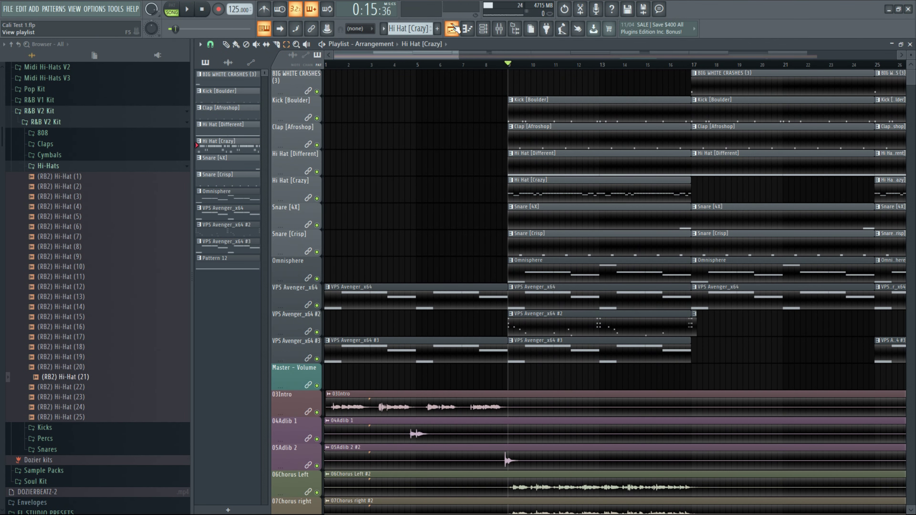
click(483, 32)
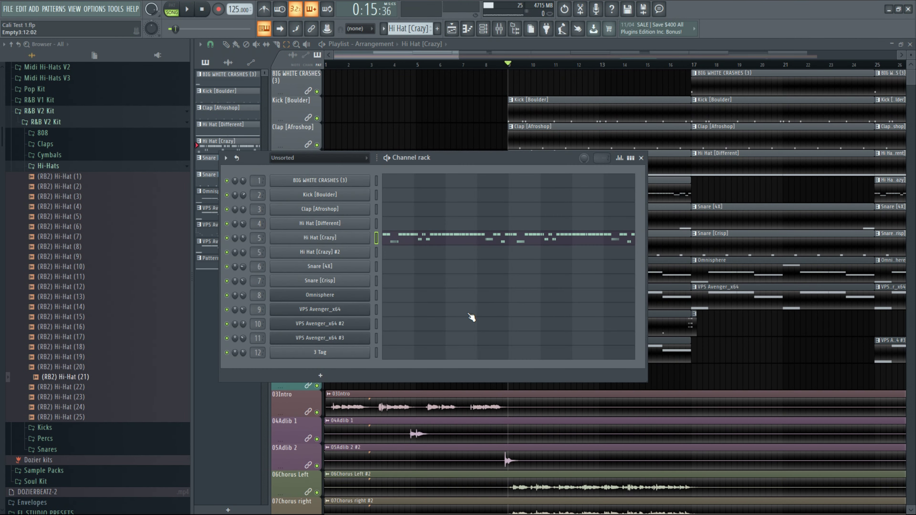
right_click(332, 253)
click(473, 283)
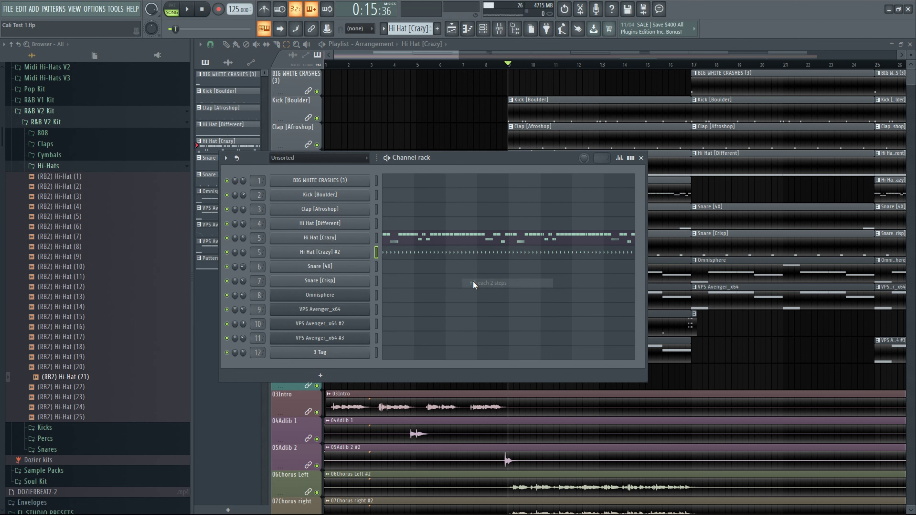
Solo the Hi Hat [Crazy] #2 channel and listen to its steps with playlist bars 9 to 16 selected for playback
right_click(227, 253)
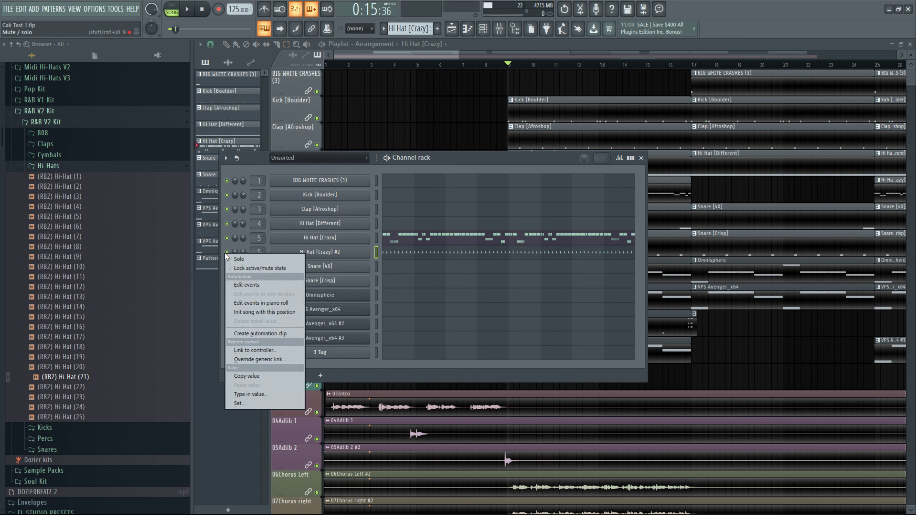
click(237, 258)
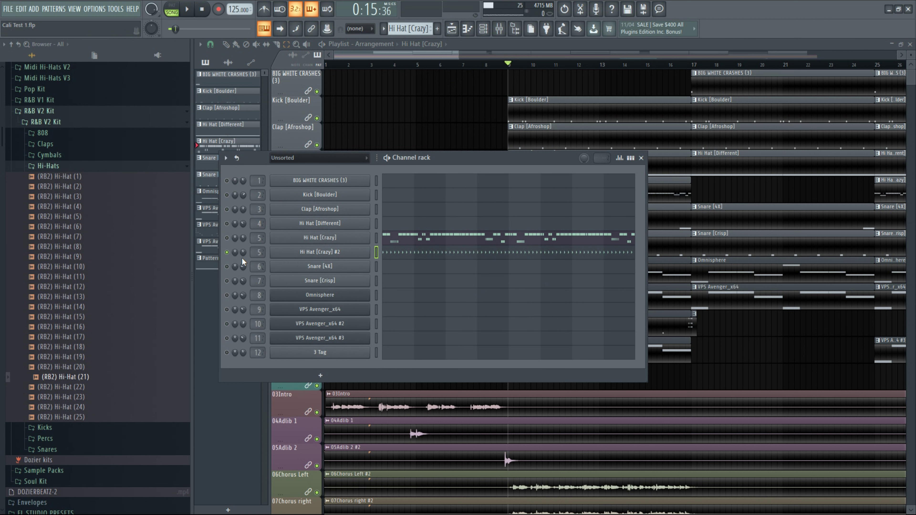
key(space)
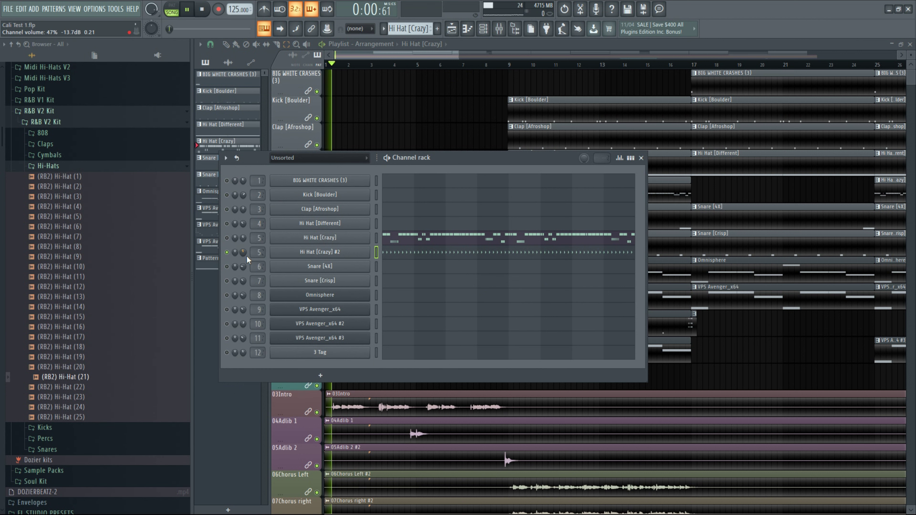
key(space)
drag(508, 67, 689, 71)
key(space)
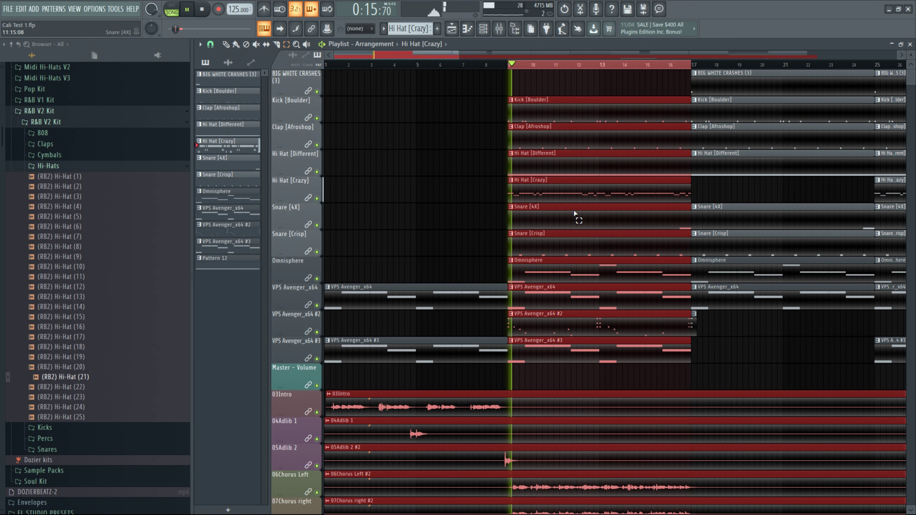
click(482, 29)
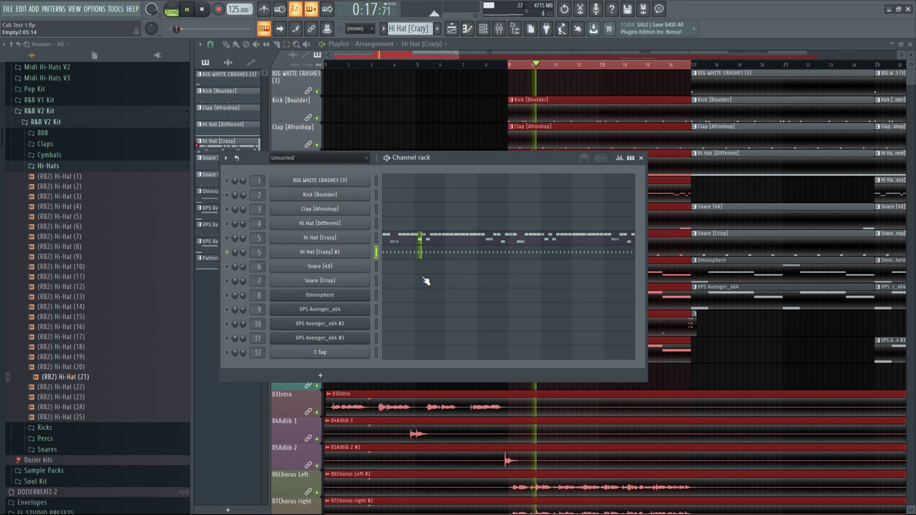
click(422, 251)
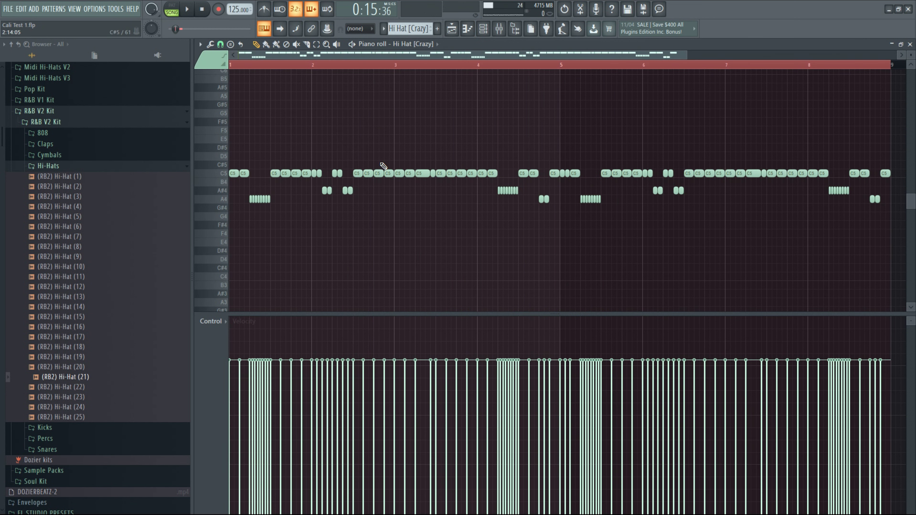
Play the Hi Hat [Crazy] pattern in the piano roll and display its note pan values
key(space)
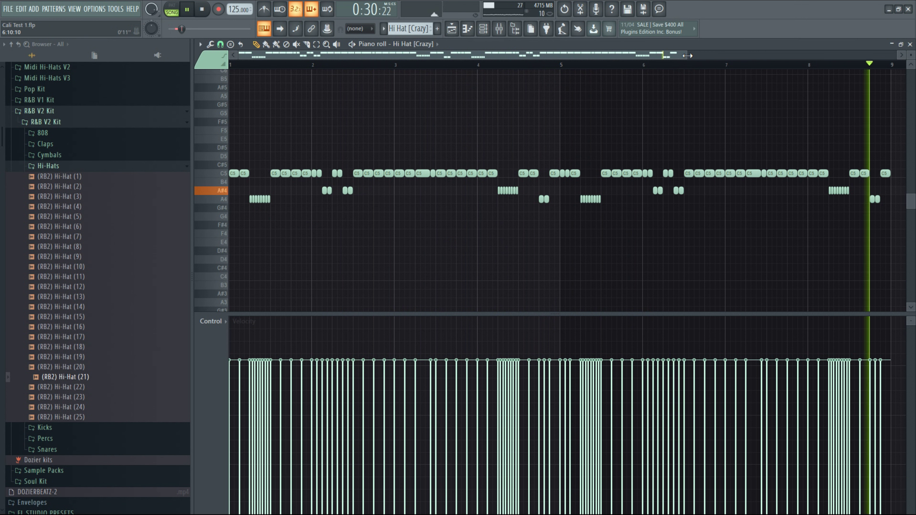
drag(686, 55, 682, 55)
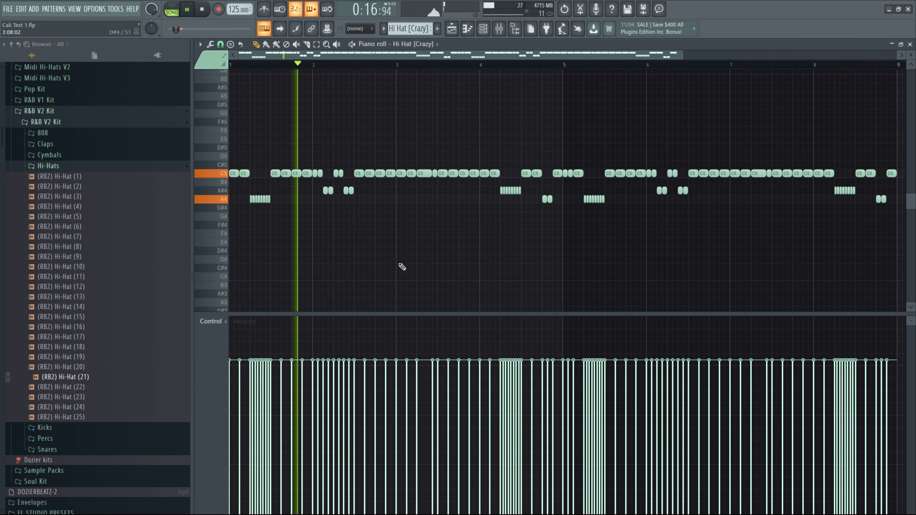
click(212, 321)
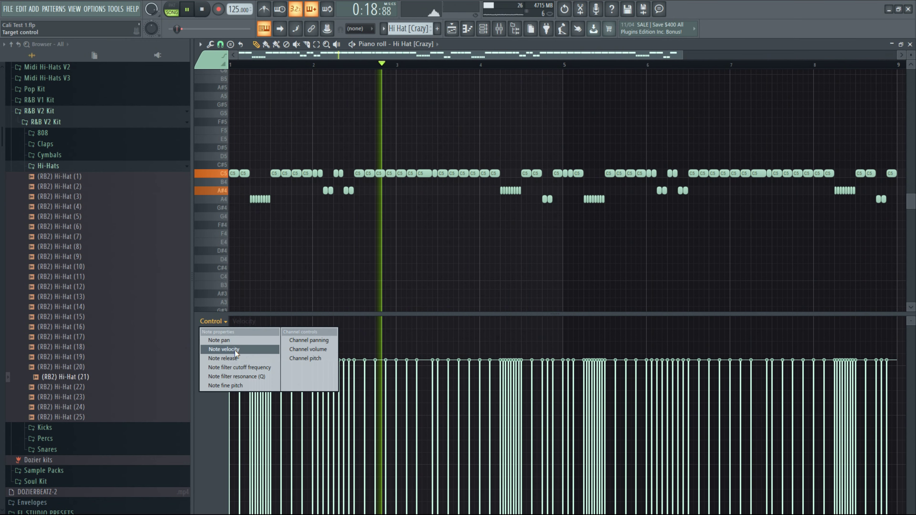
click(229, 340)
key(space)
key(space)
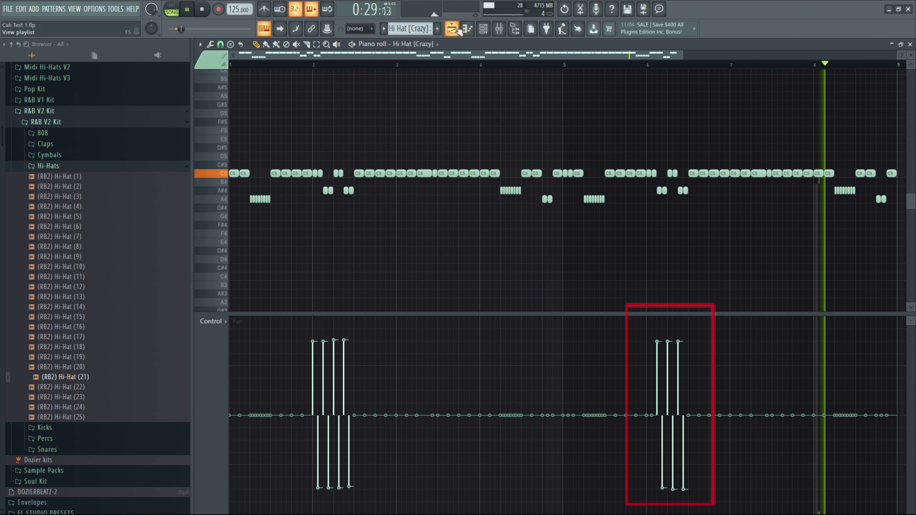
Return to the playlist and listen to Hi Hat [Crazy] together with Kick [Boulder] over bars 9 to 16
key(F5)
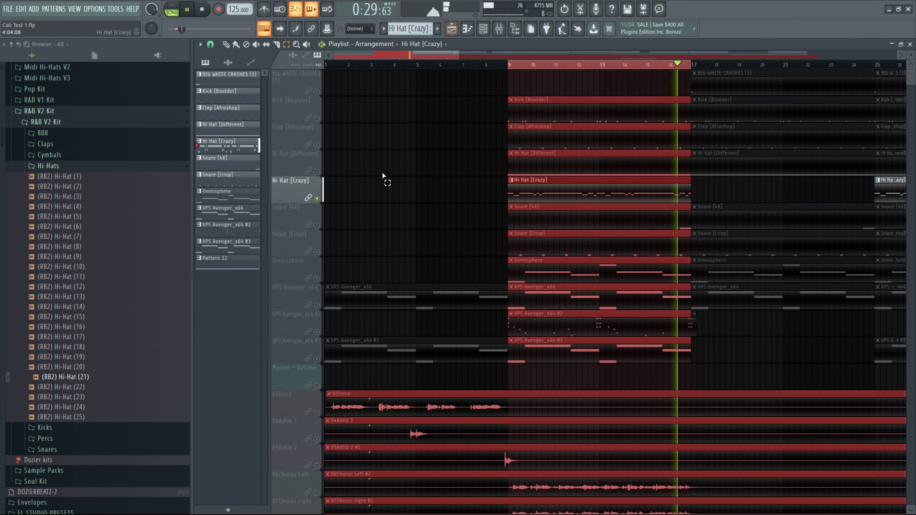
click(316, 118)
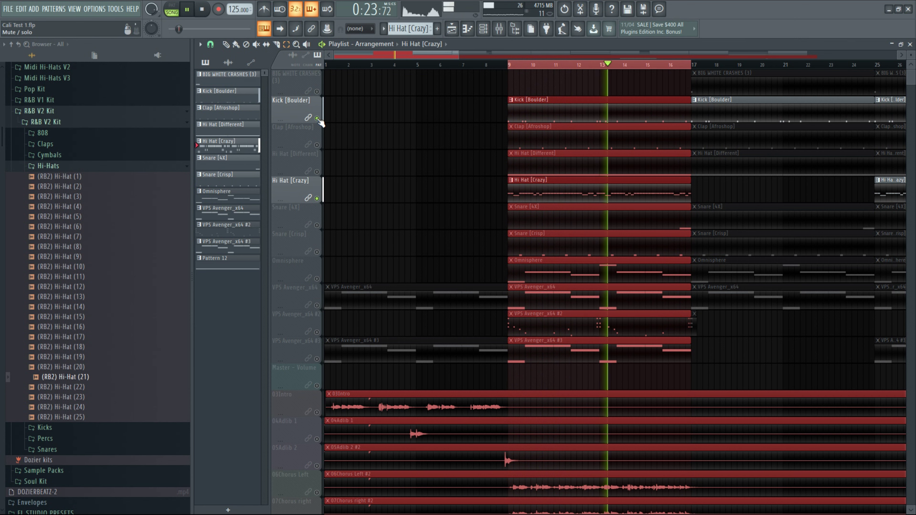
click(317, 119)
key(space)
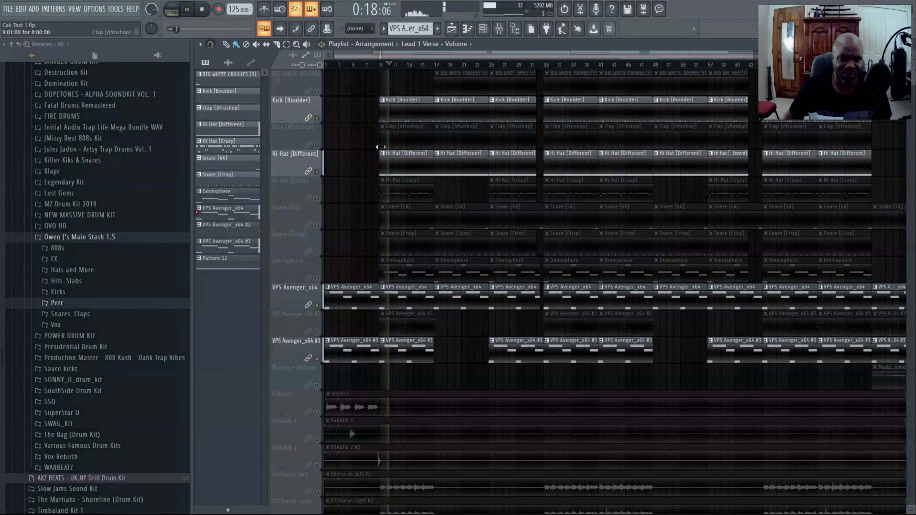
Unmute the Clap [Afroshop] and Hi Hat [Crazy] tracks and listen to them with the kick, Hi Hat [Different] and melody
click(316, 145)
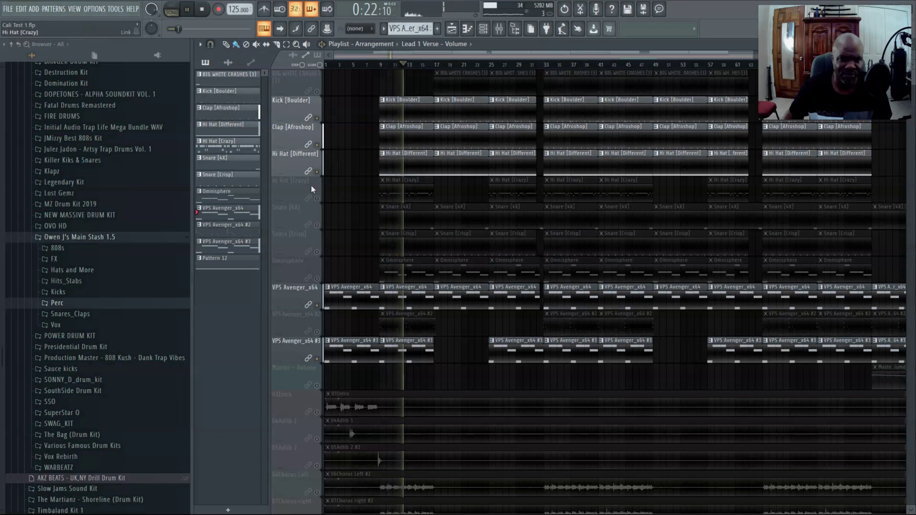
key(space)
click(317, 198)
key(space)
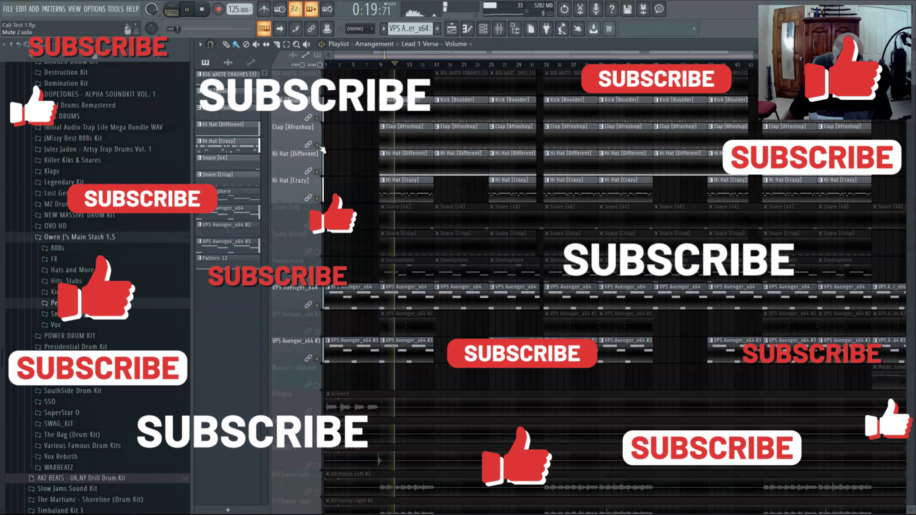
Listen to both hi-hat tracks without Clap [Afroshop] and Kick [Boulder], unmute those two again and stop playback
click(317, 145)
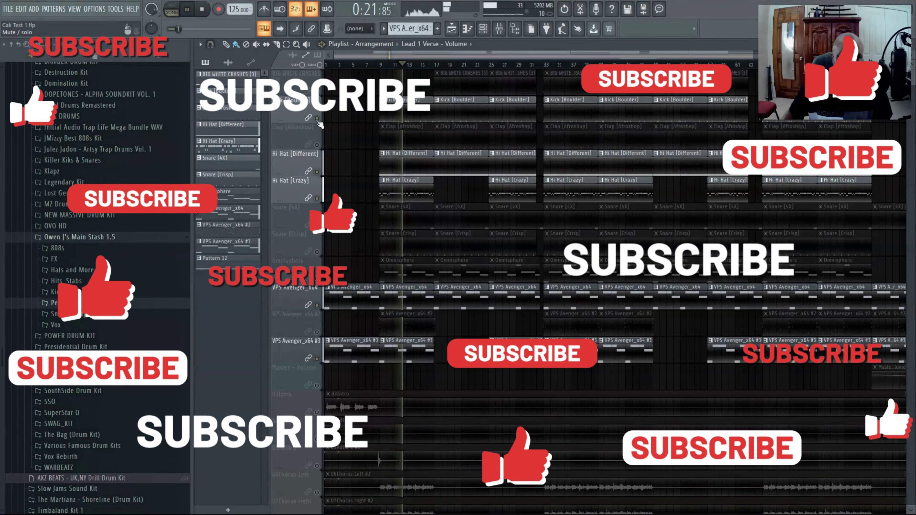
click(317, 118)
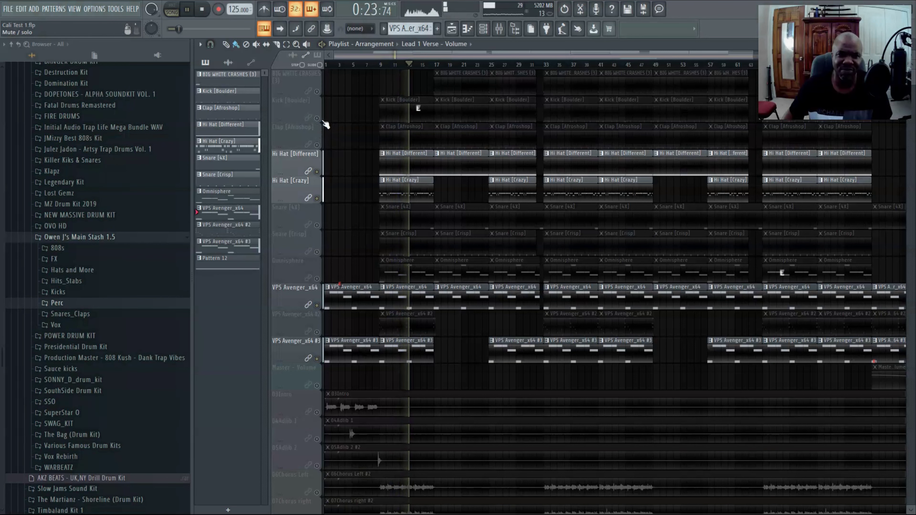
click(317, 145)
click(317, 118)
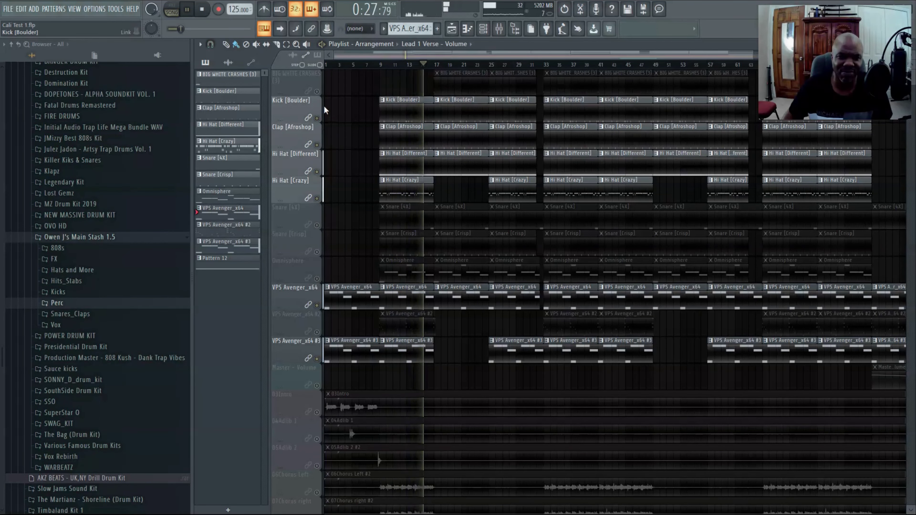
key(space)
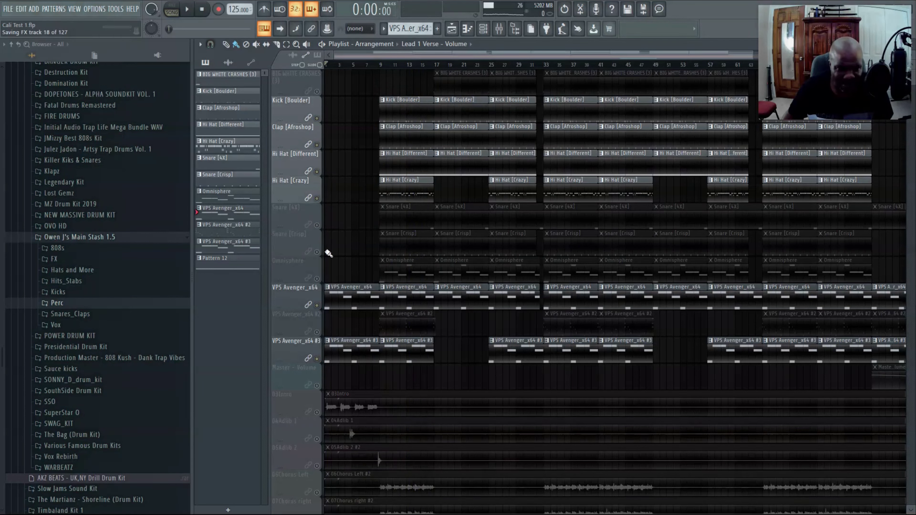
Unmute Snare [Crisp], mute the kick, clap and both hi-hat tracks, and listen to the snare with the melody from bar 9
click(317, 252)
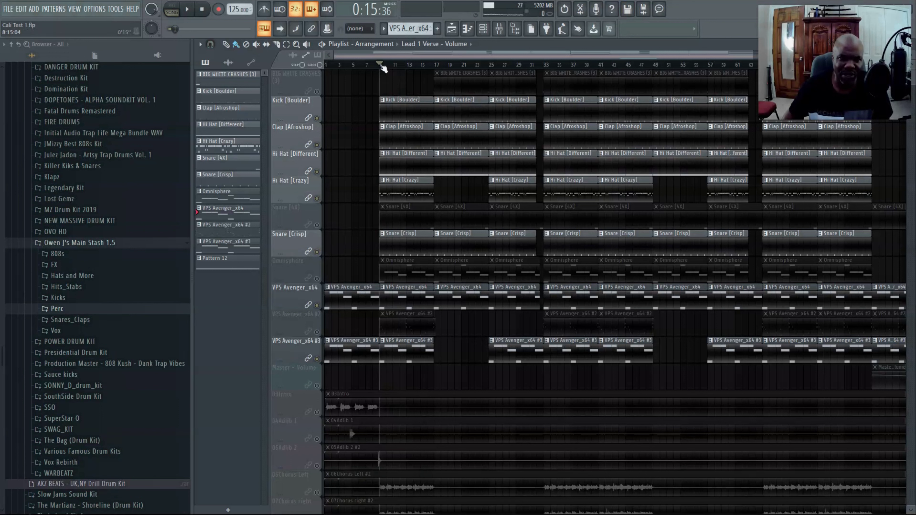
drag(316, 198, 318, 121)
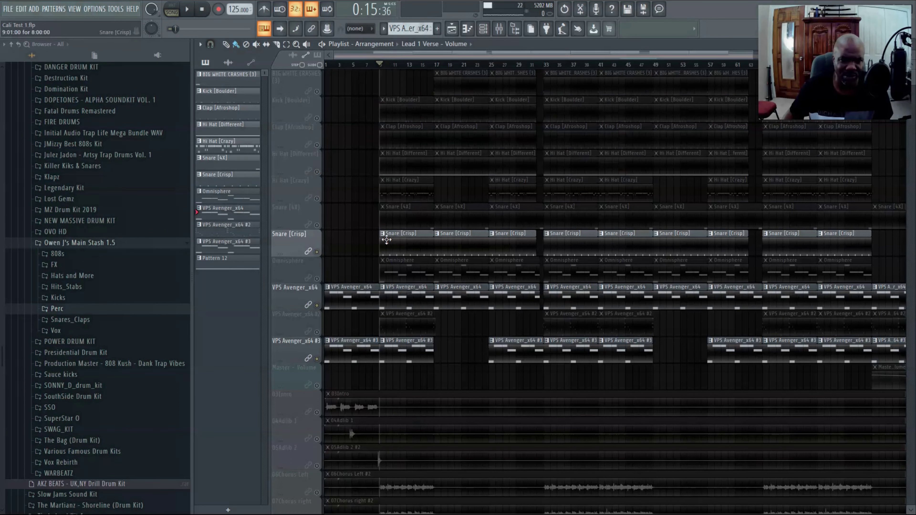
key(space)
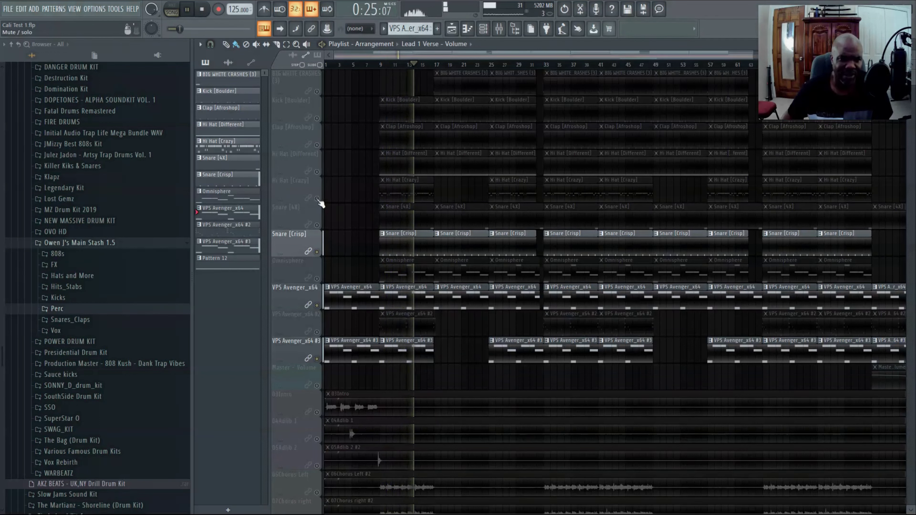
Bring the Kick [Boulder], Clap [Afroshop] and both Hi Hat tracks back in, and unmute Snare [4X]
drag(317, 198, 315, 110)
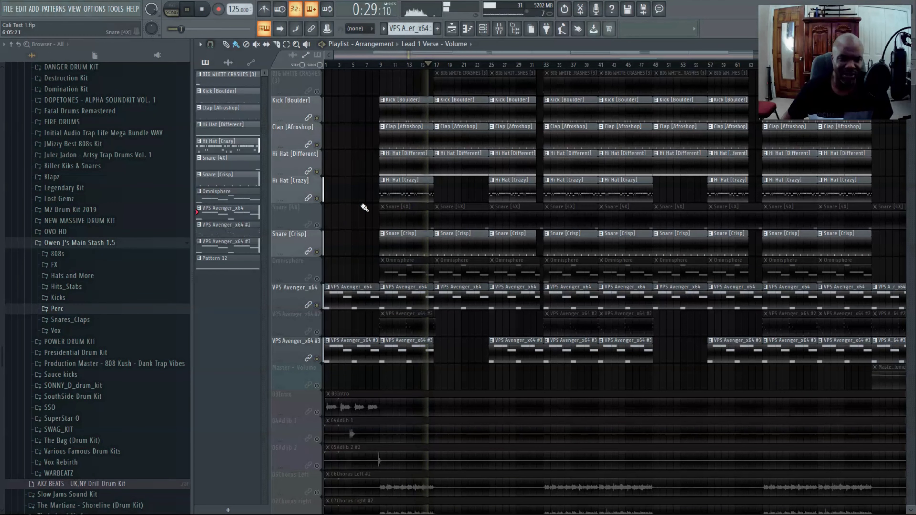
key(space)
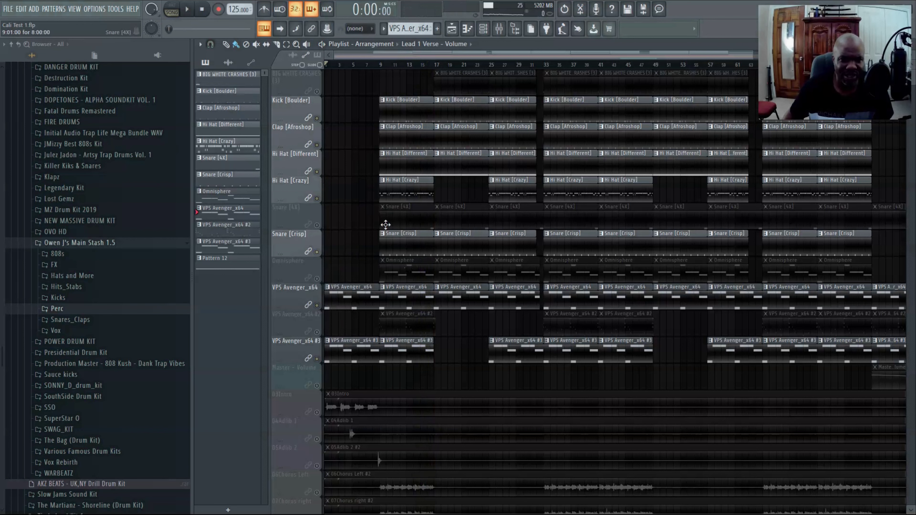
click(317, 226)
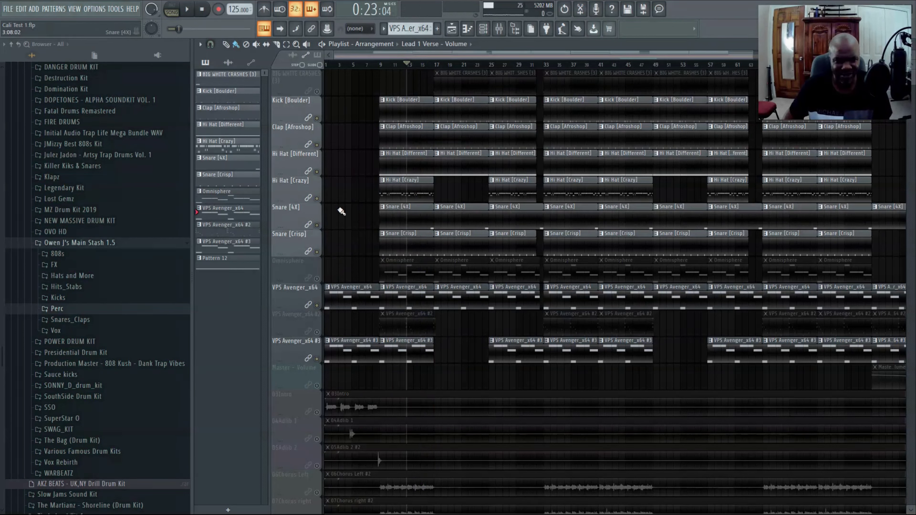
Mute both Hi Hat tracks, Clap [Afroshop] and Kick [Boulder], and listen to Snare [4X] and Snare [Crisp] with the melody
click(317, 198)
drag(319, 173, 316, 118)
key(space)
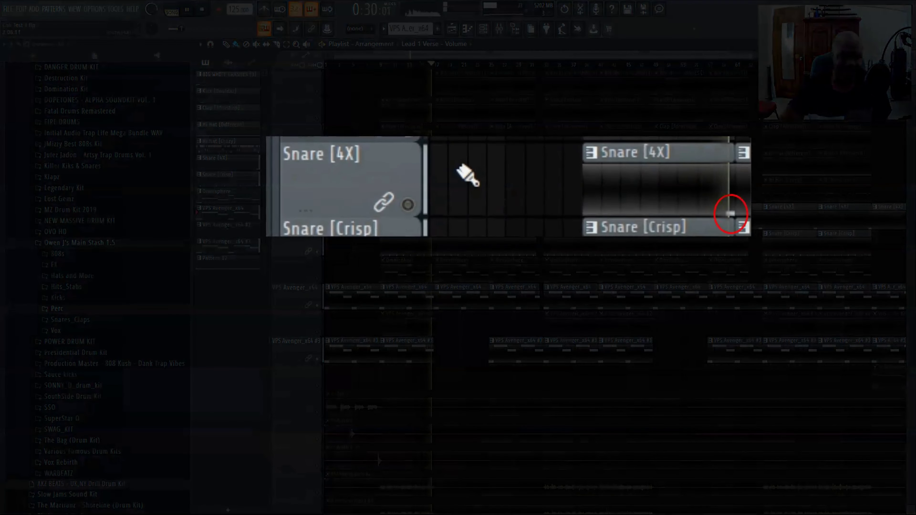
key(space)
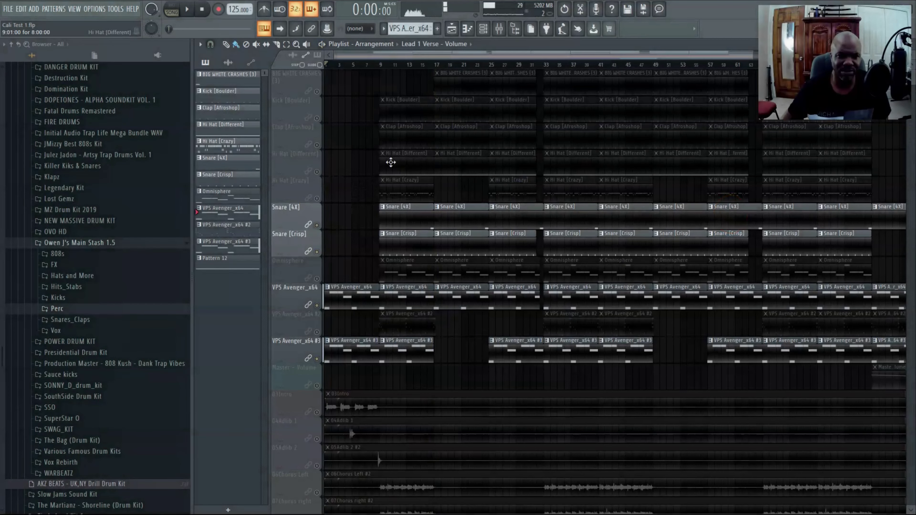
Unmute the Kick [Boulder], Clap [Afroshop], both Hi Hat, VPS Avenger_x64 #2 and BIG WHITE CRASHES (3) tracks
drag(317, 198, 316, 118)
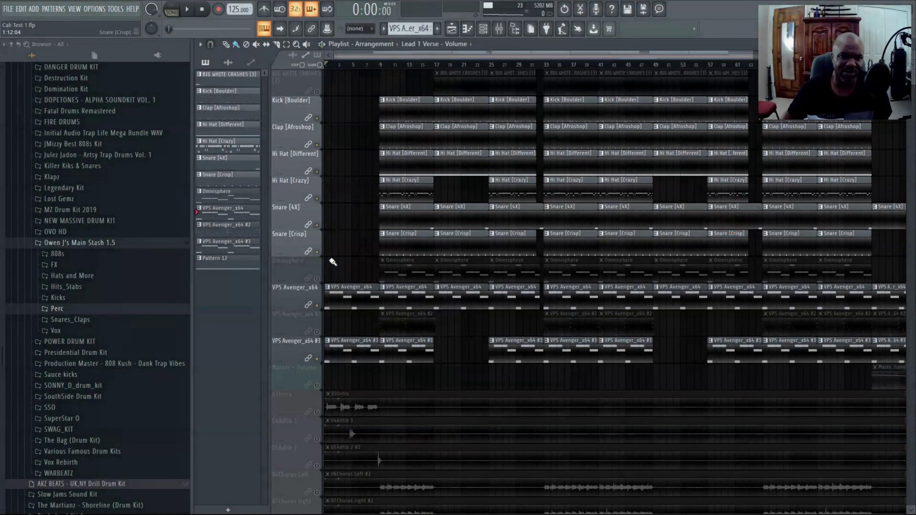
click(318, 331)
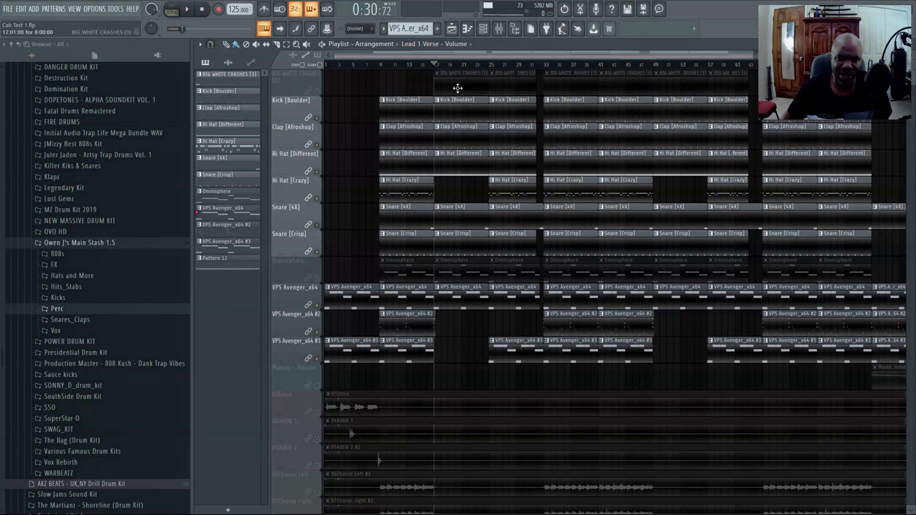
click(317, 91)
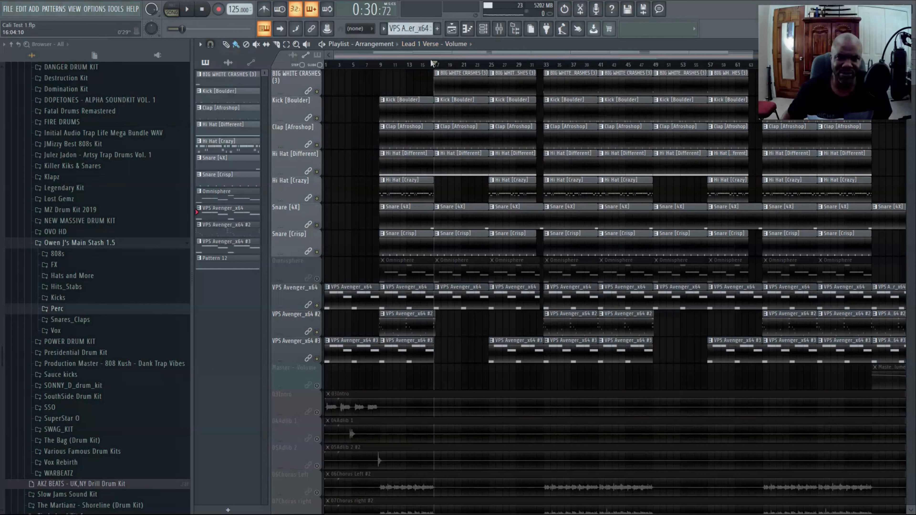
Play the arrangement from bar 9, unmute the Omnisphere track while listening, and stop playback
key(space)
click(381, 65)
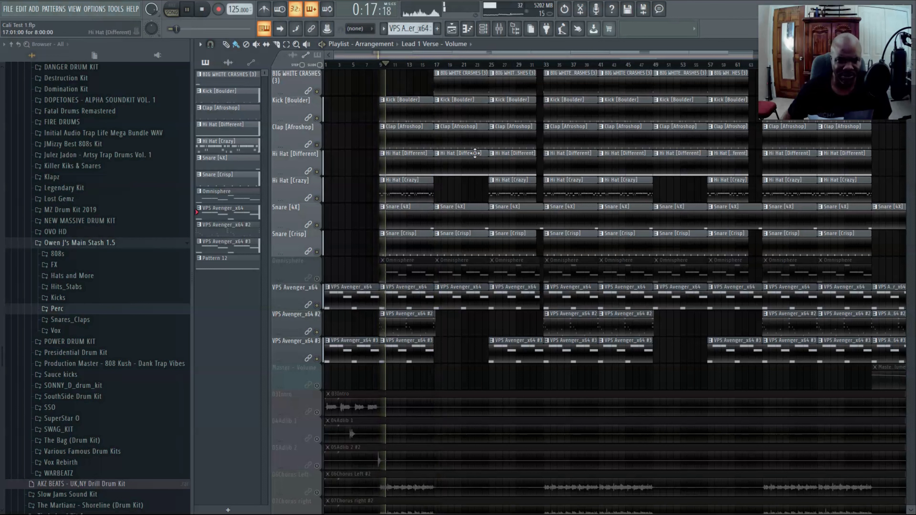
click(316, 278)
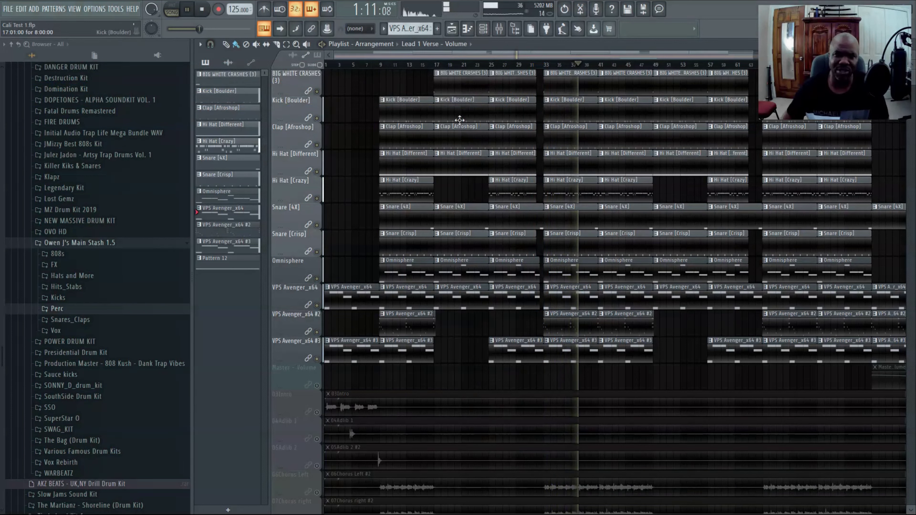
key(space)
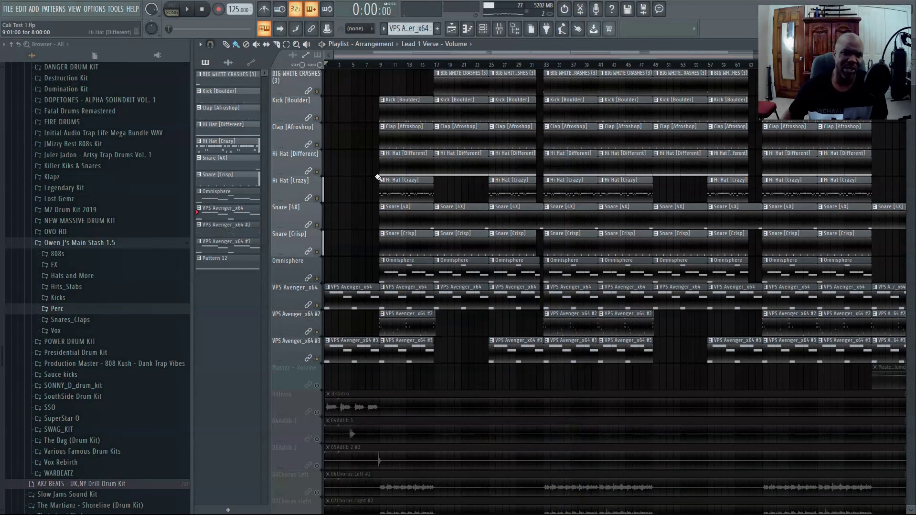
Listen to the full beat from the start of the arrangement up to about bar 17 and stop playback
key(space)
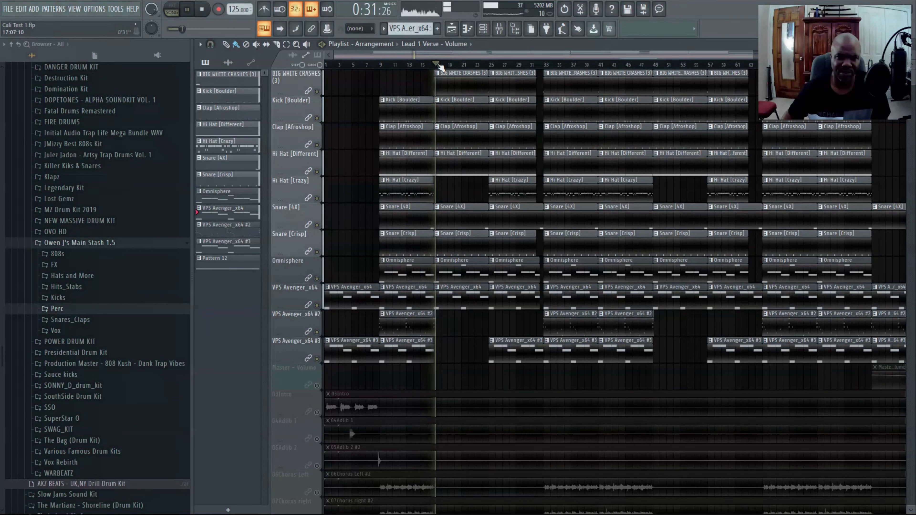
key(space)
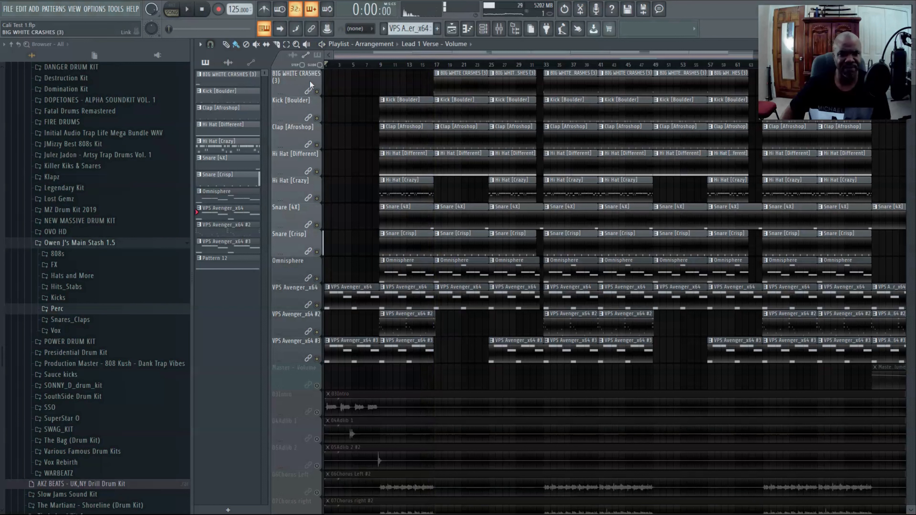